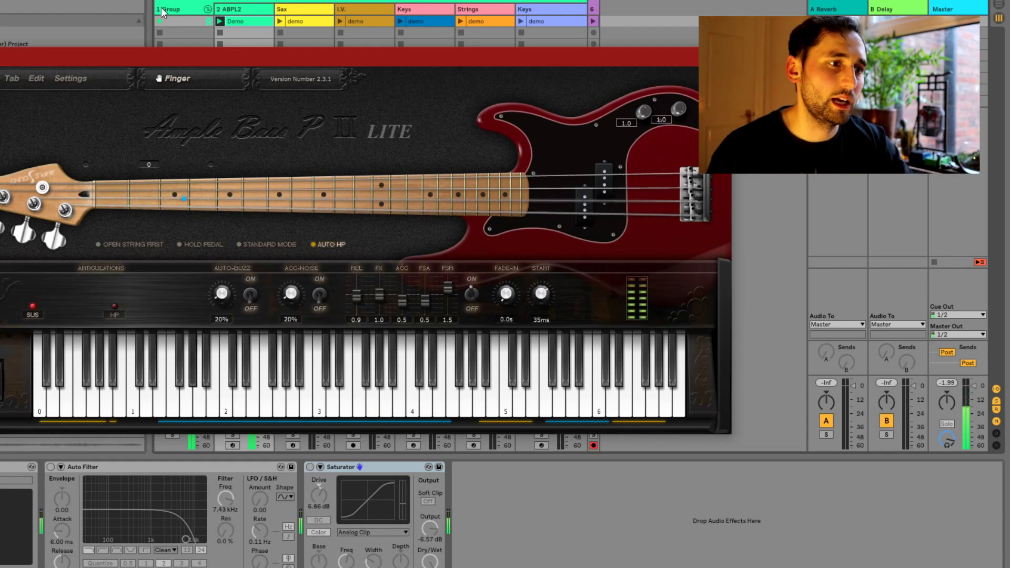
# - Switch on the Auto Filter and Saturator in the ABPL2 bass track's effect chain
pyautogui.click(160, 9)
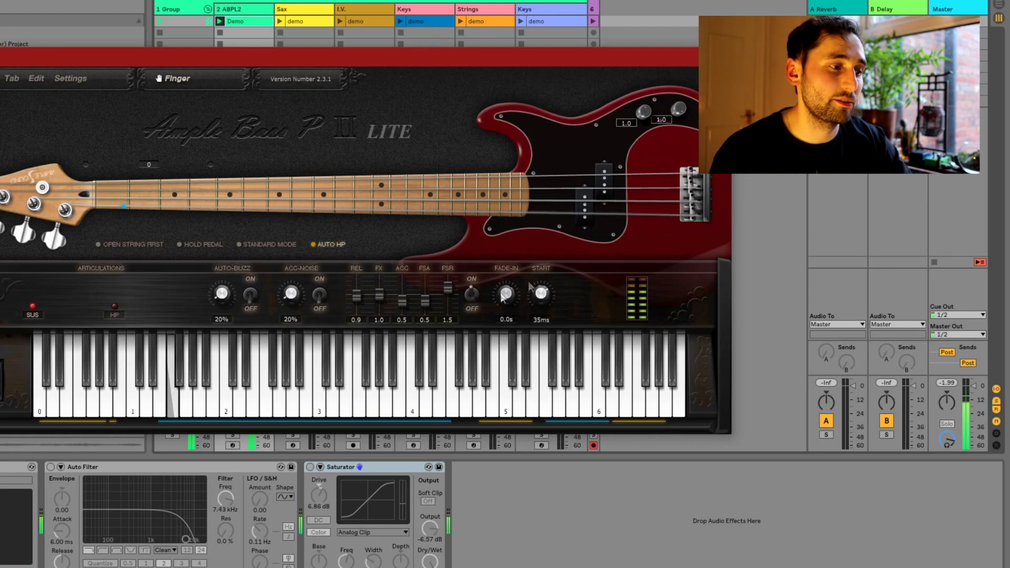
pyautogui.click(250, 320)
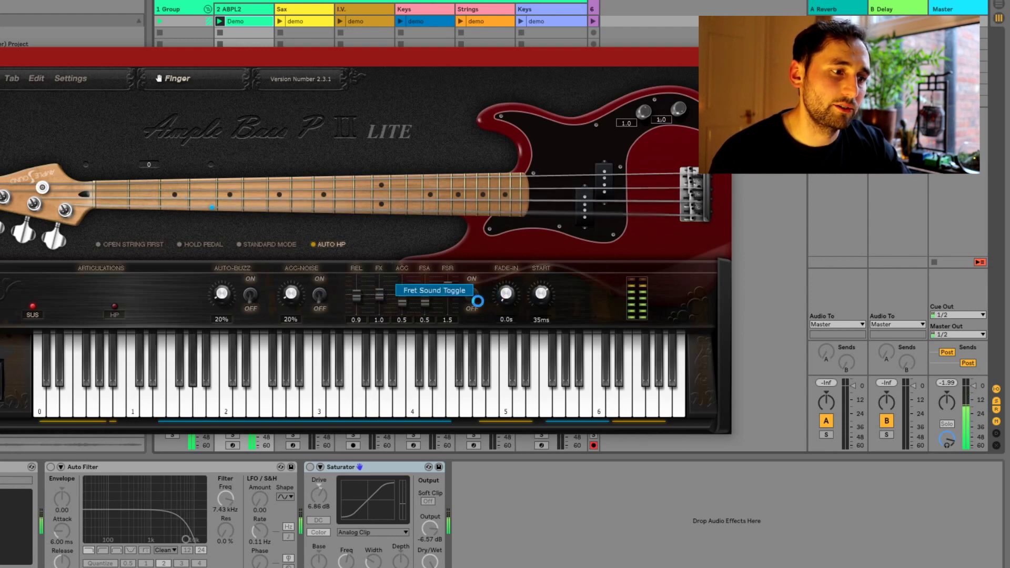
pyautogui.click(51, 466)
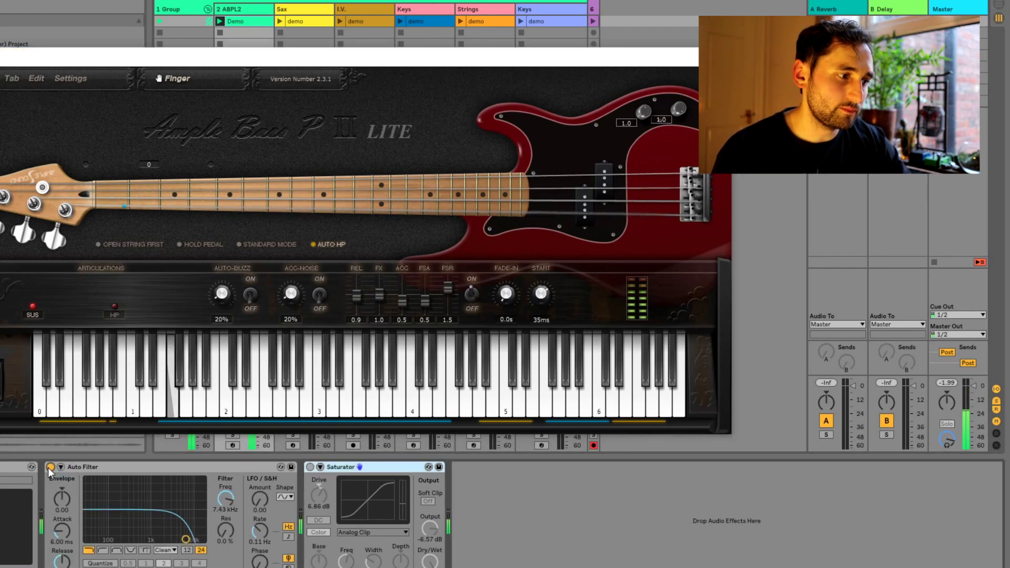
pyautogui.click(309, 466)
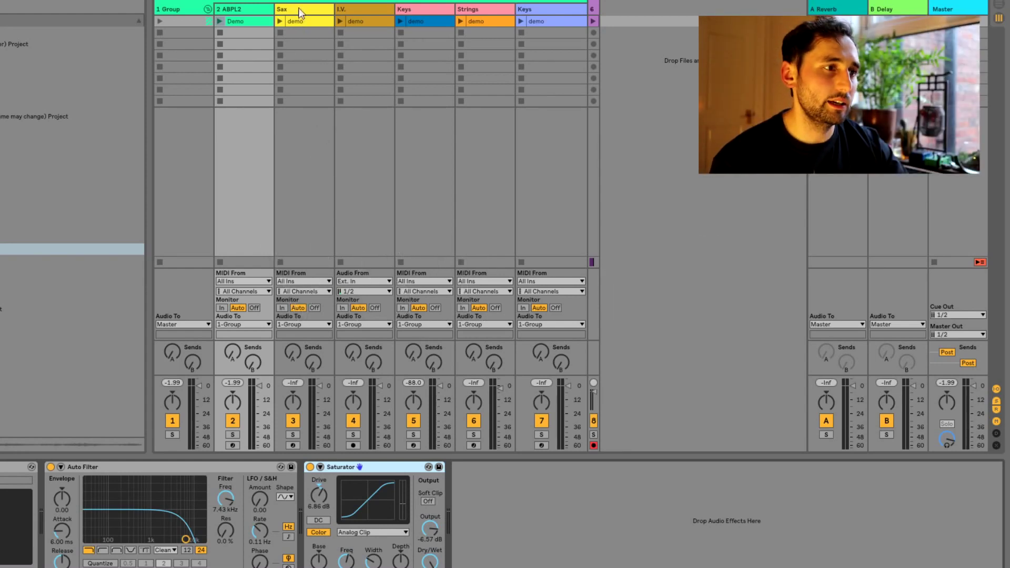
# - Play the demo clip on the Sax track and switch on that track's Saturator
pyautogui.click(300, 10)
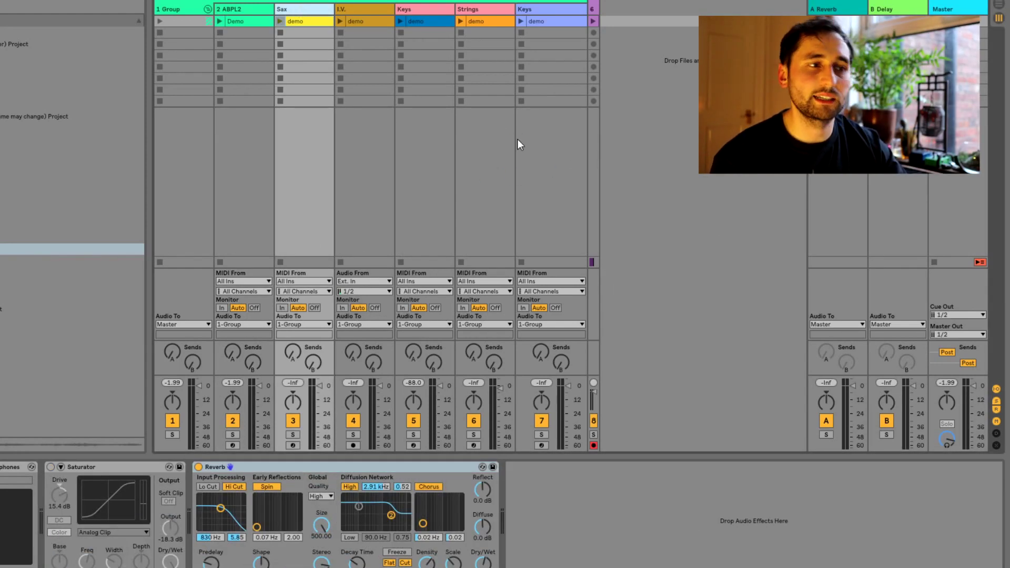
pyautogui.click(280, 22)
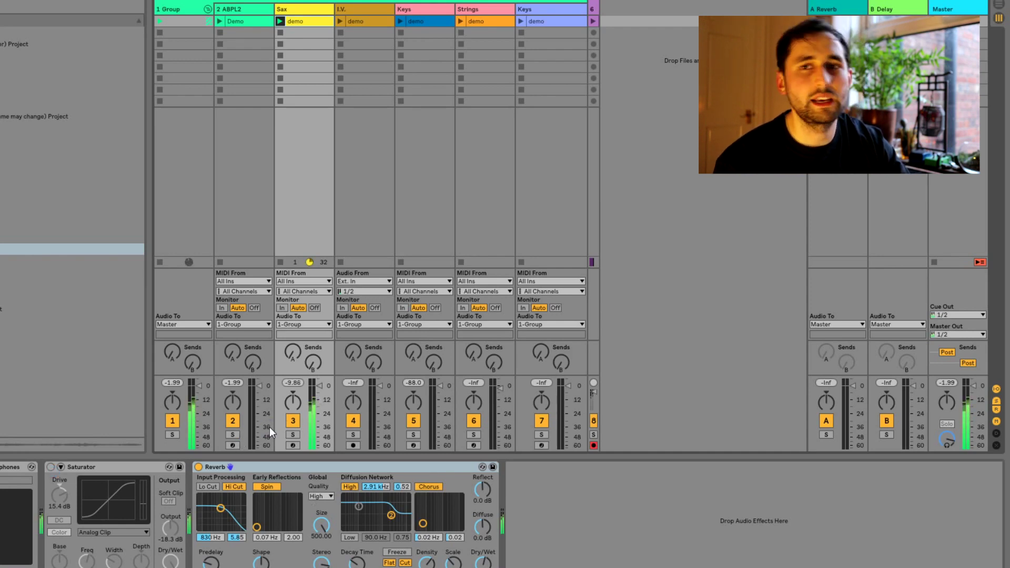
pyautogui.click(50, 466)
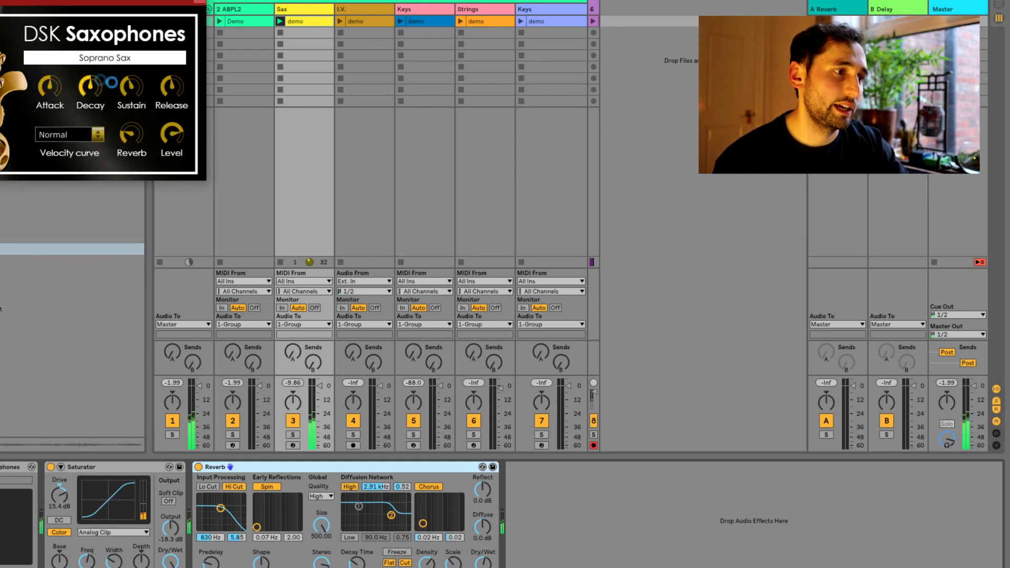
# - Turn the Reverb of the DSK Saxophones Soprano Sax sound down to its minimum
pyautogui.click(183, 82)
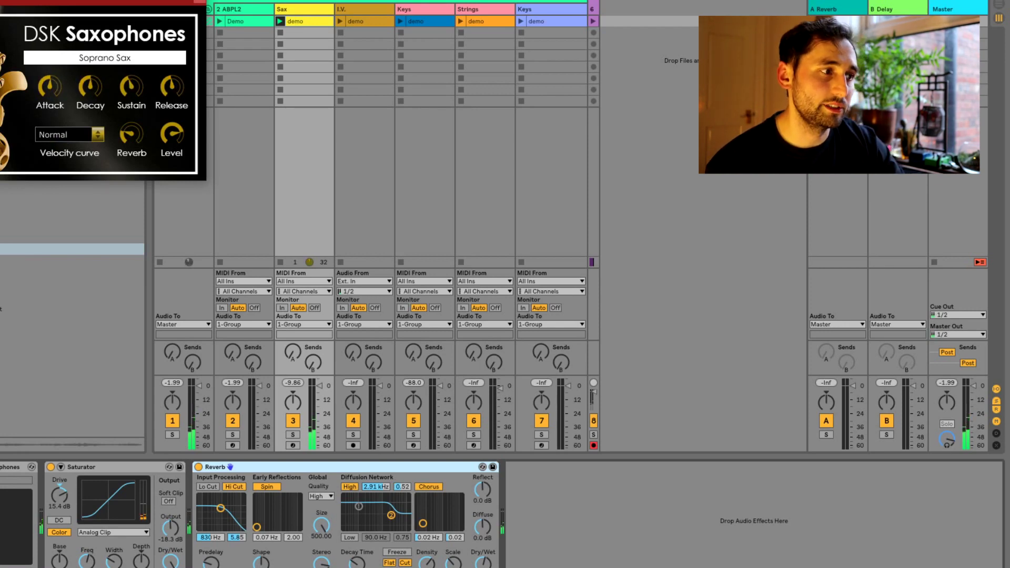
pyautogui.click(114, 57)
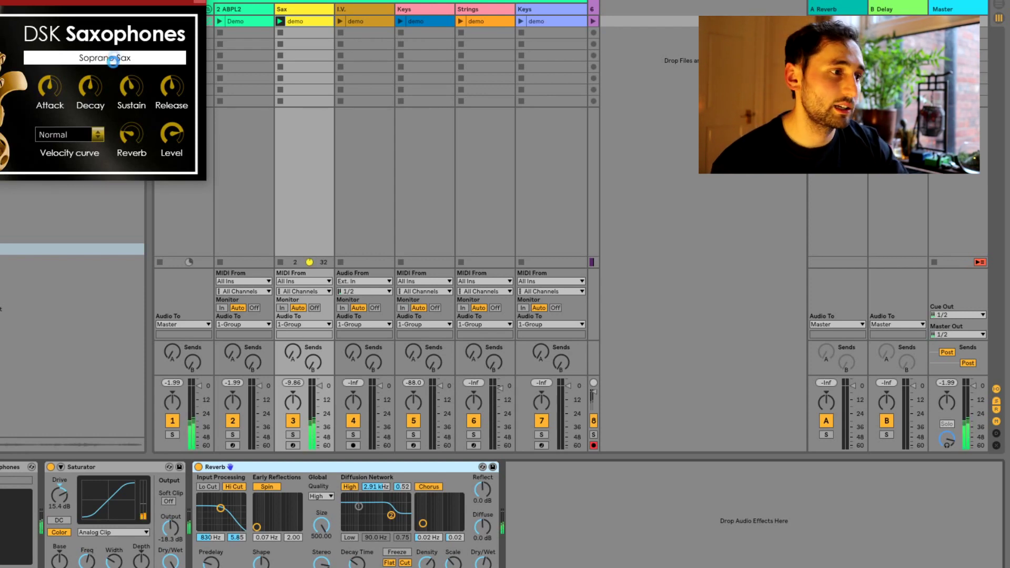
pyautogui.moveTo(132, 139); pyautogui.dragTo(128, 130)
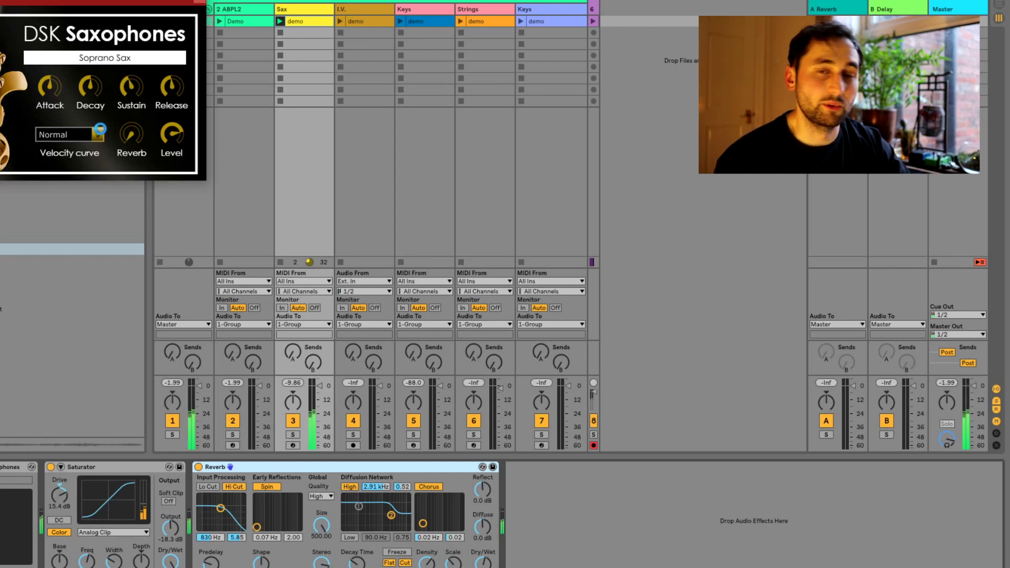
# - View the Velocity curve options in DSK Saxophones and close the plugin window
pyautogui.click(75, 135)
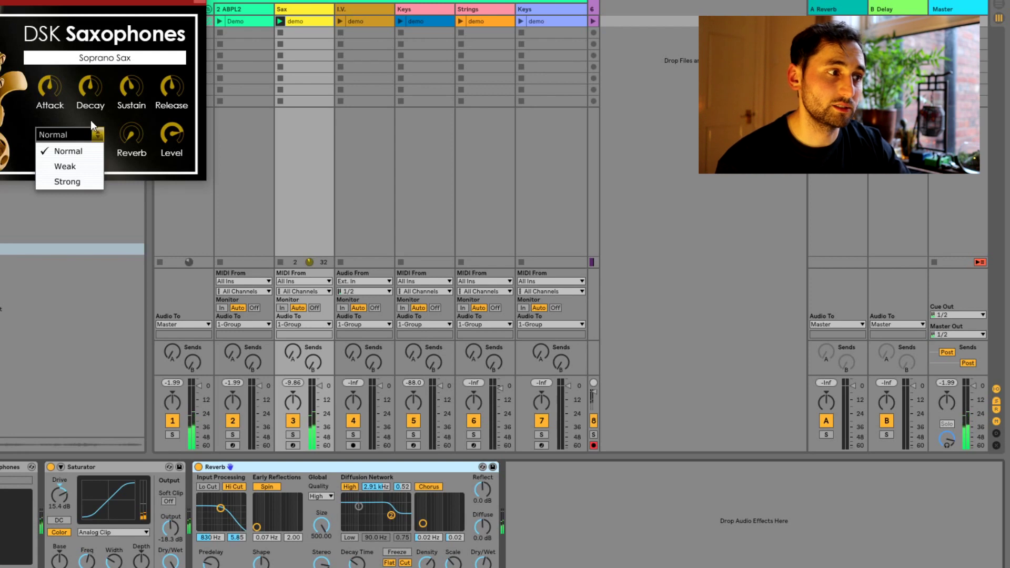
pyautogui.click(90, 120)
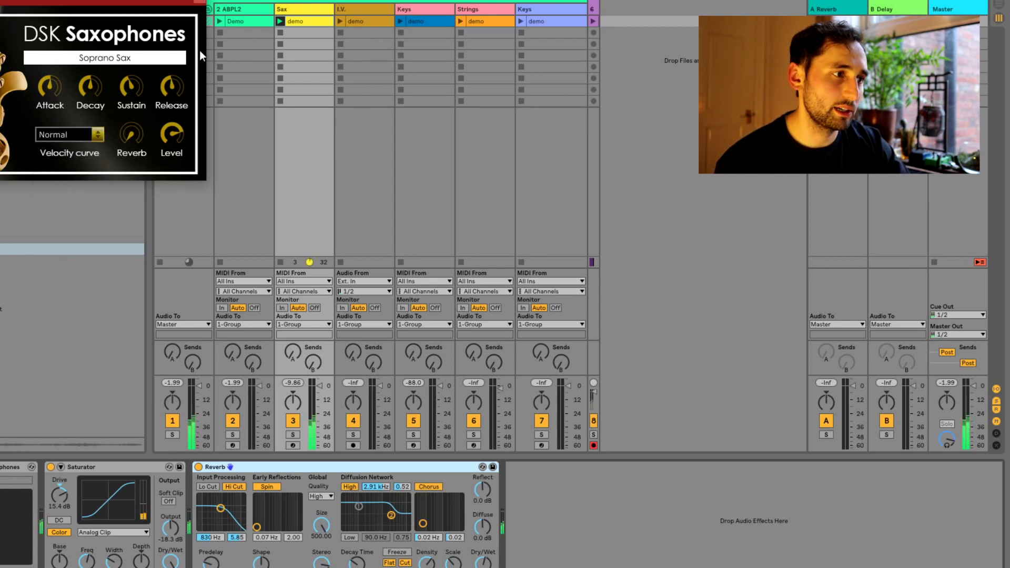
pyautogui.click(199, 5)
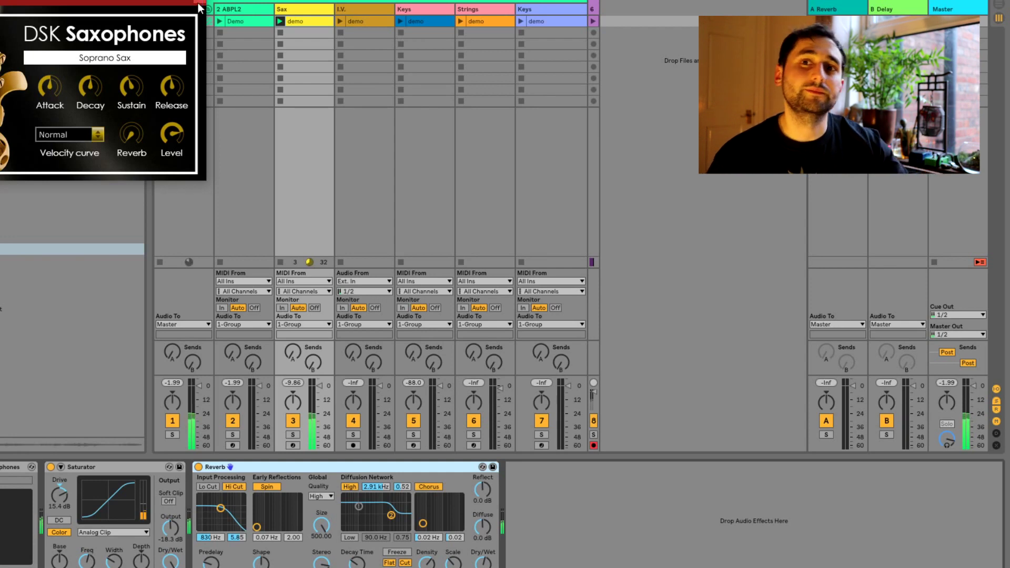
pyautogui.click(199, 6)
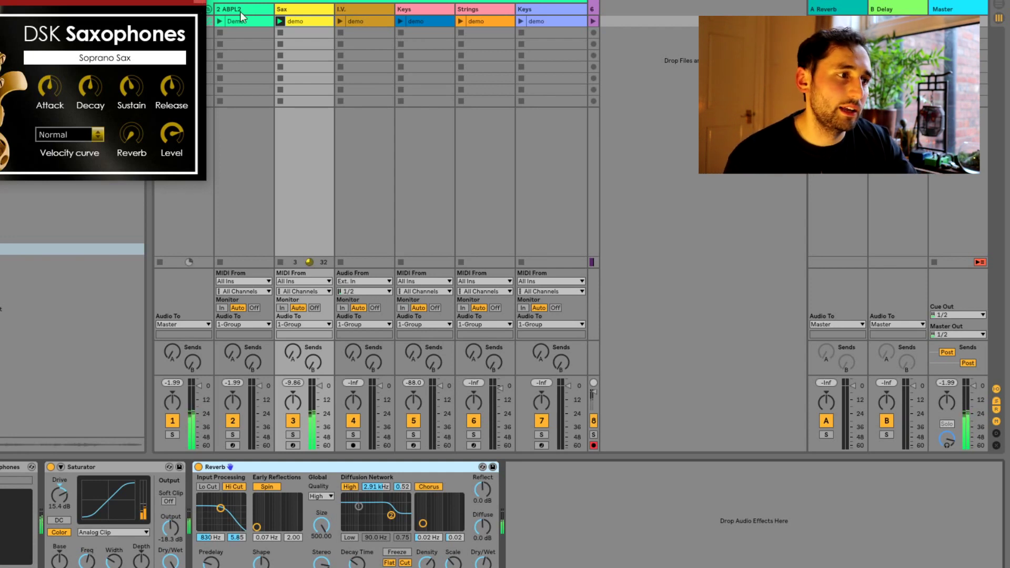
pyautogui.click(193, 3)
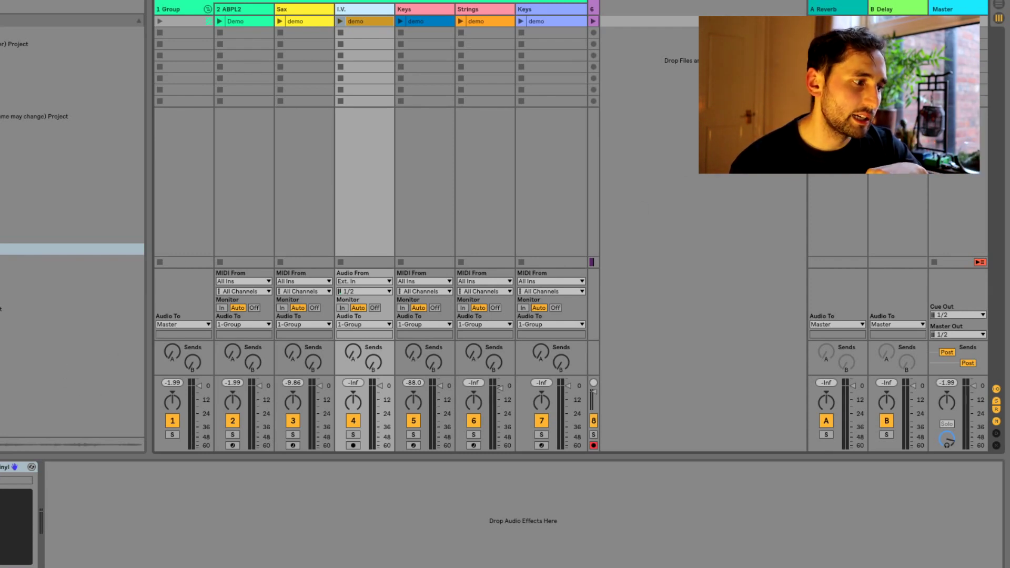
# - Open iZotope Vinyl on the I.V. track with its full interface in view, and play the track's demo clip
pyautogui.click(31, 467)
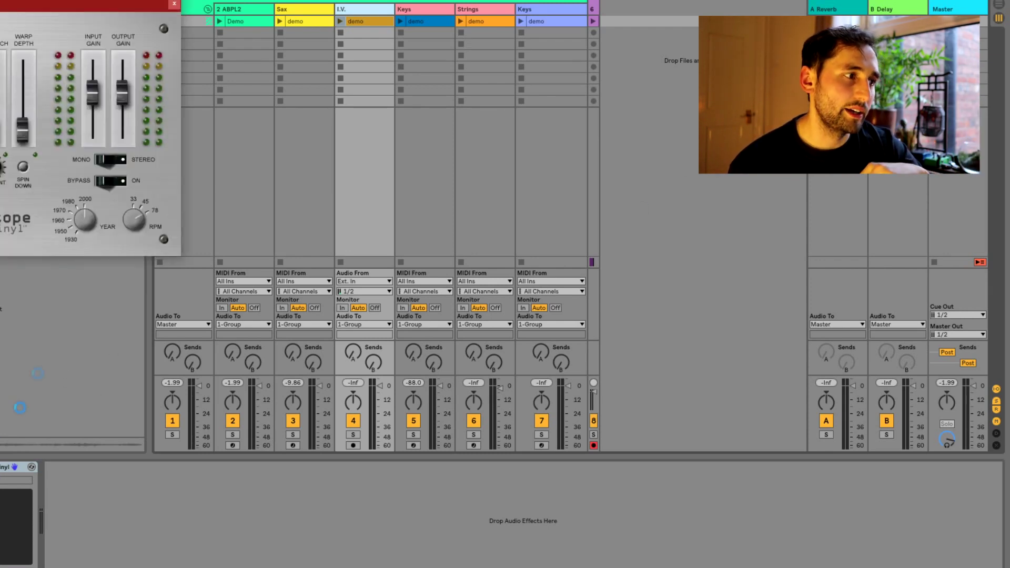
pyautogui.click(130, 219)
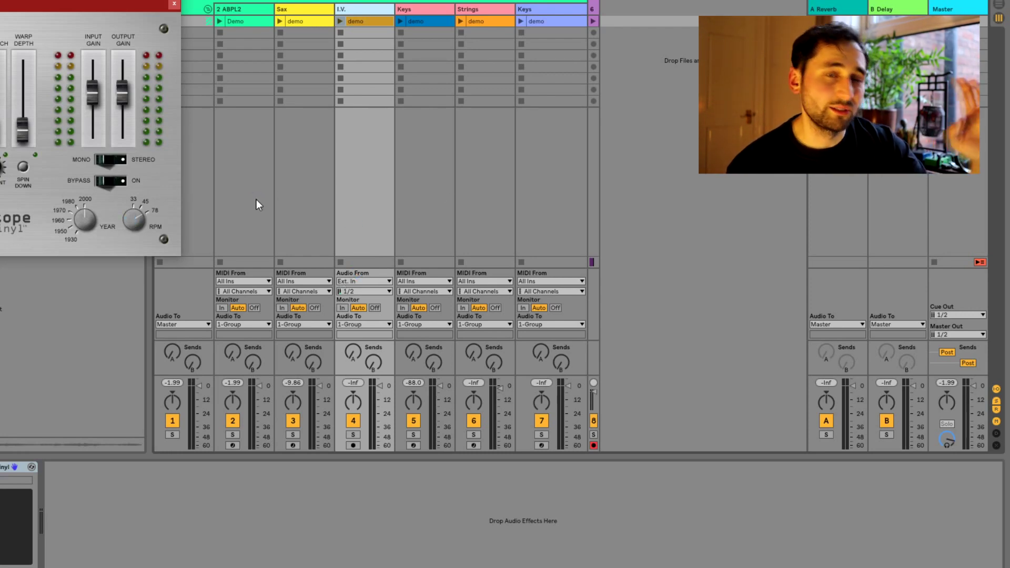
pyautogui.click(234, 181)
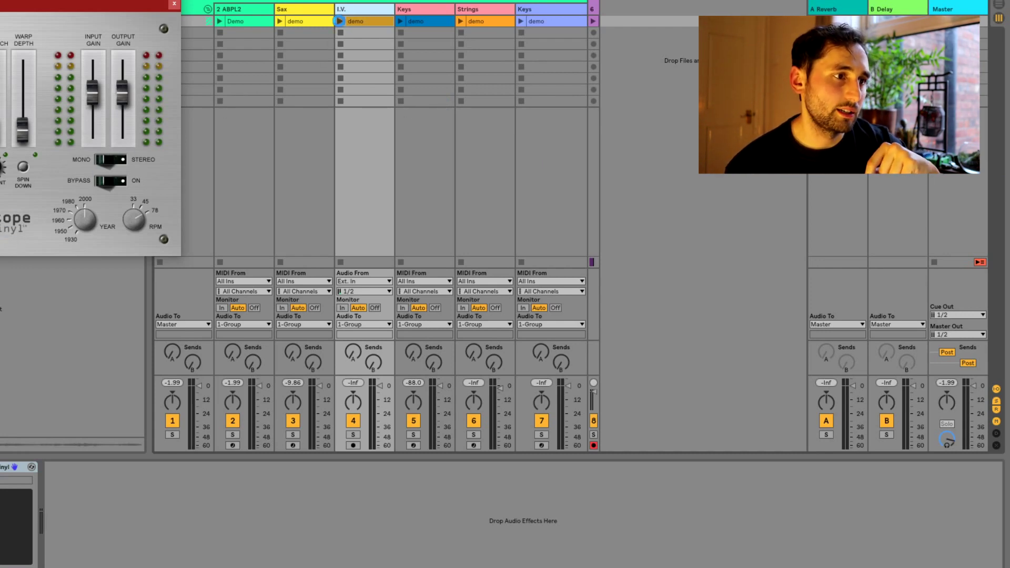
pyautogui.click(348, 21)
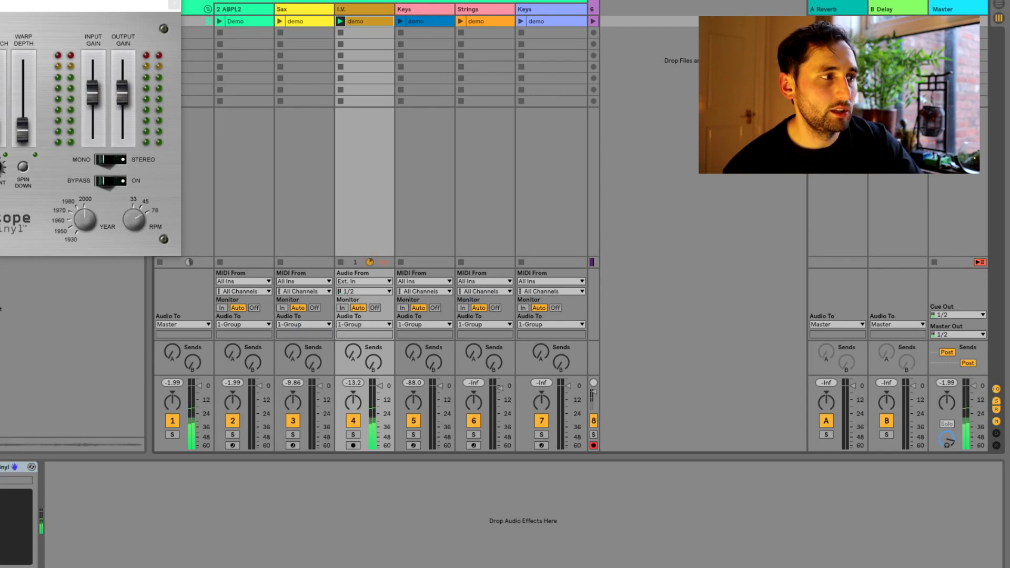
pyautogui.moveTo(10, 6); pyautogui.dragTo(113, 30)
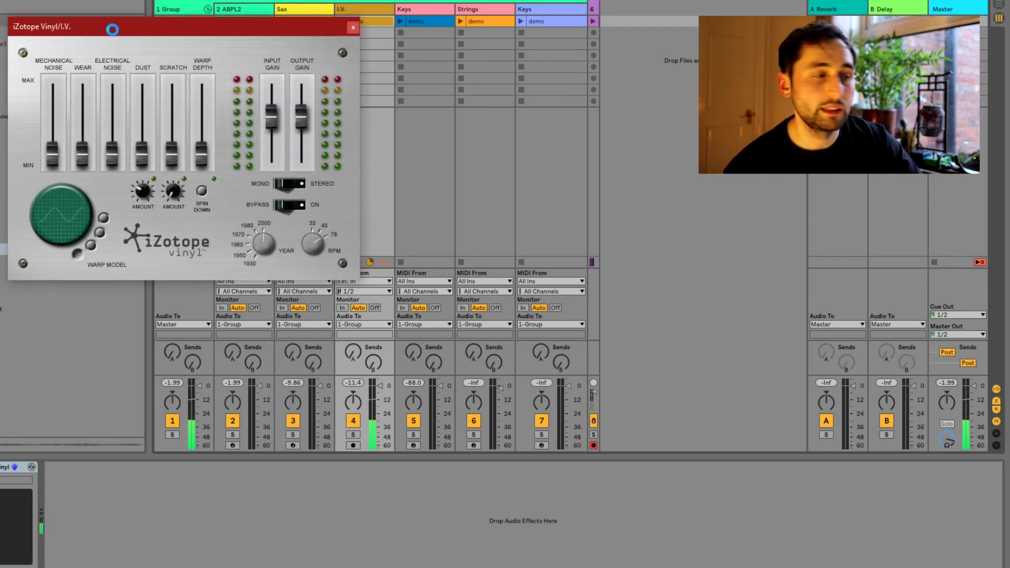
# - Set Vinyl's Mechanical Noise to -6.5 dB and its Wear to 49%
pyautogui.moveTo(57, 150); pyautogui.dragTo(51, 157)
pyautogui.moveTo(50, 153)
pyautogui.moveTo(51, 154); pyautogui.dragTo(49, 108)
pyautogui.moveTo(48, 107); pyautogui.dragTo(55, 119)
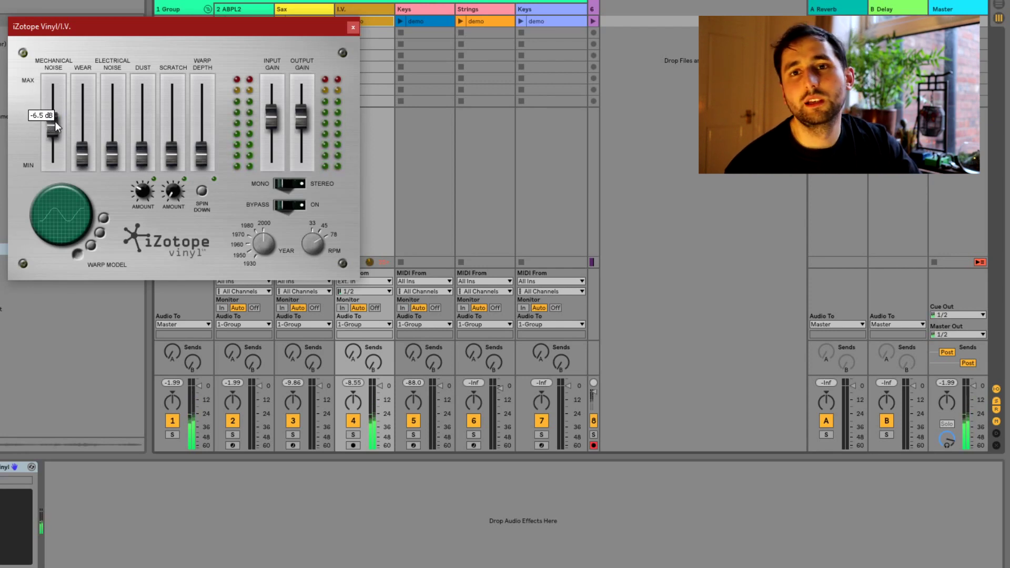
pyautogui.click(80, 159)
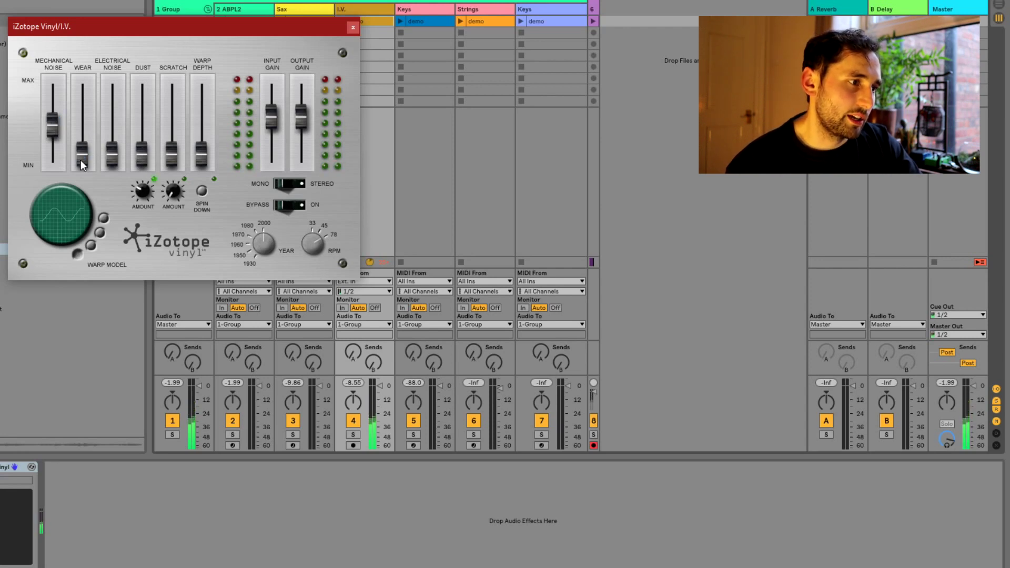
pyautogui.moveTo(82, 141); pyautogui.dragTo(84, 127)
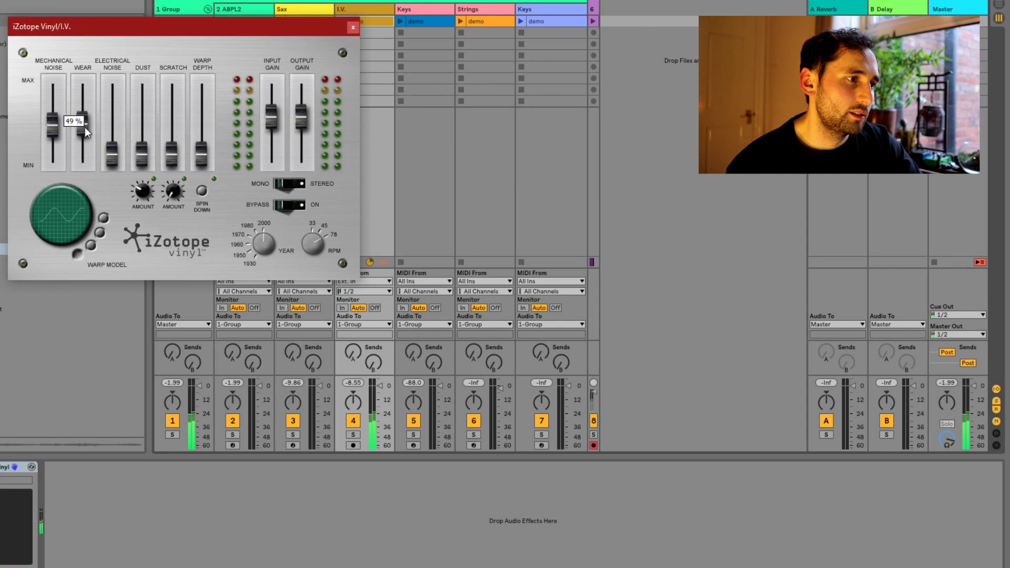
# - Try out Vinyl's Electrical Noise, Dust and Scratch controls, returning each level to its minimum
pyautogui.moveTo(111, 141)
pyautogui.mouseDown()
pyautogui.moveTo(110, 115)
pyautogui.moveTo(112, 152)
pyautogui.mouseUp()
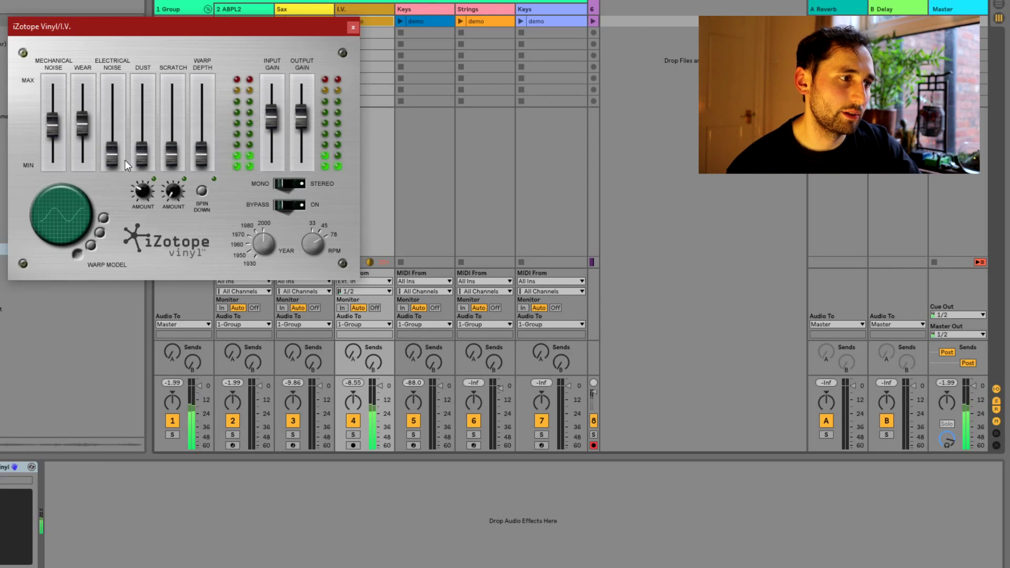
pyautogui.moveTo(143, 151); pyautogui.dragTo(163, 154)
pyautogui.click(174, 146)
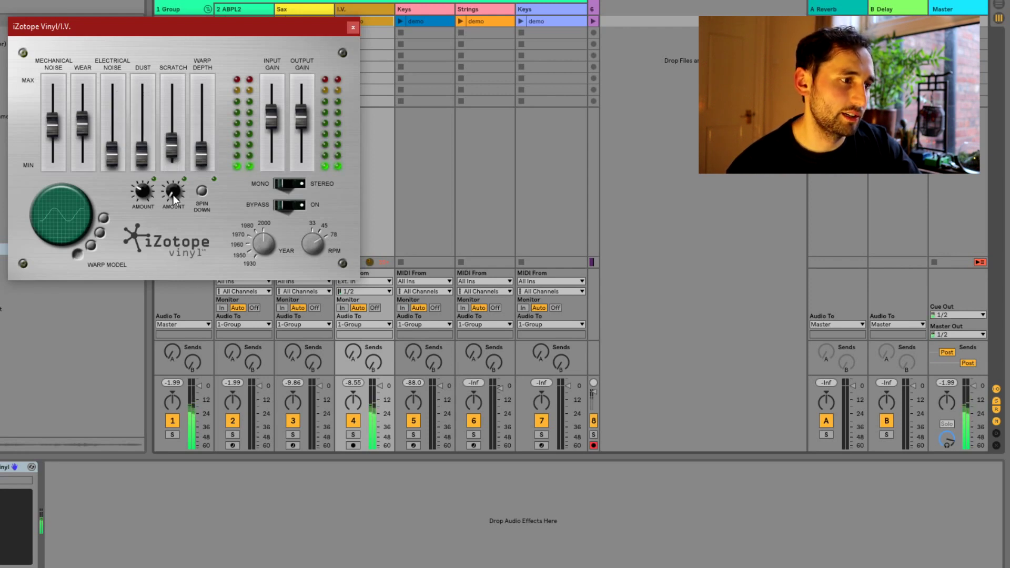
pyautogui.moveTo(173, 172); pyautogui.dragTo(176, 220)
pyautogui.moveTo(172, 147); pyautogui.dragTo(174, 169)
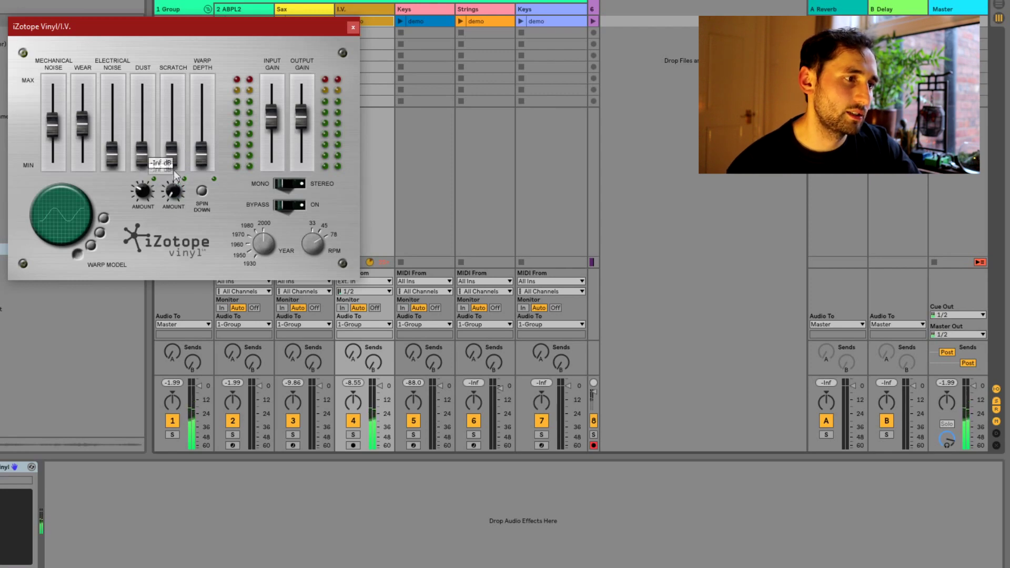
# - Audition Vinyl's Warp Depth at 8% and 78%, and bring it back down near the minimum
pyautogui.click(204, 165)
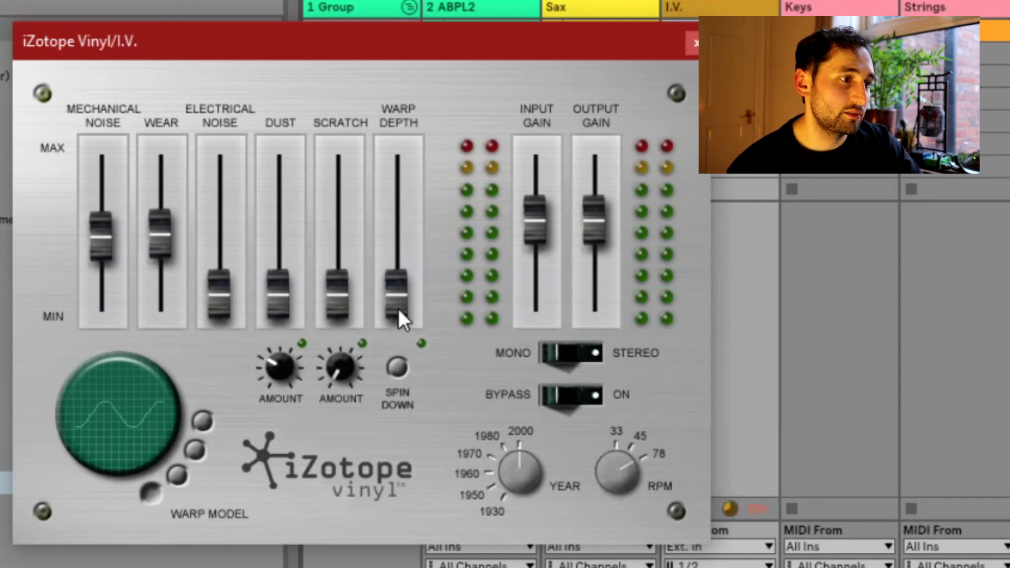
pyautogui.moveTo(398, 308); pyautogui.dragTo(396, 292)
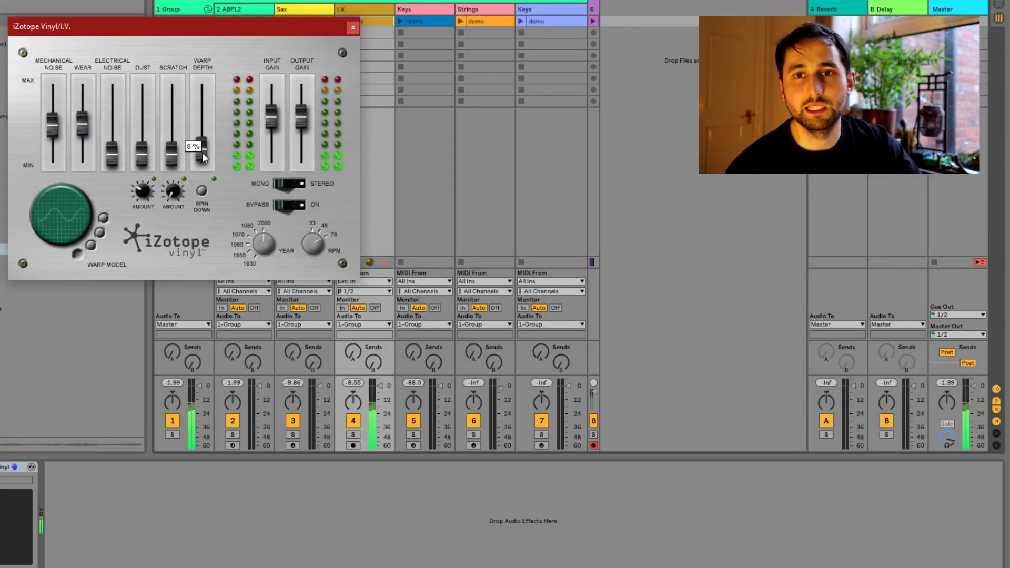
pyautogui.moveTo(202, 152); pyautogui.dragTo(201, 111)
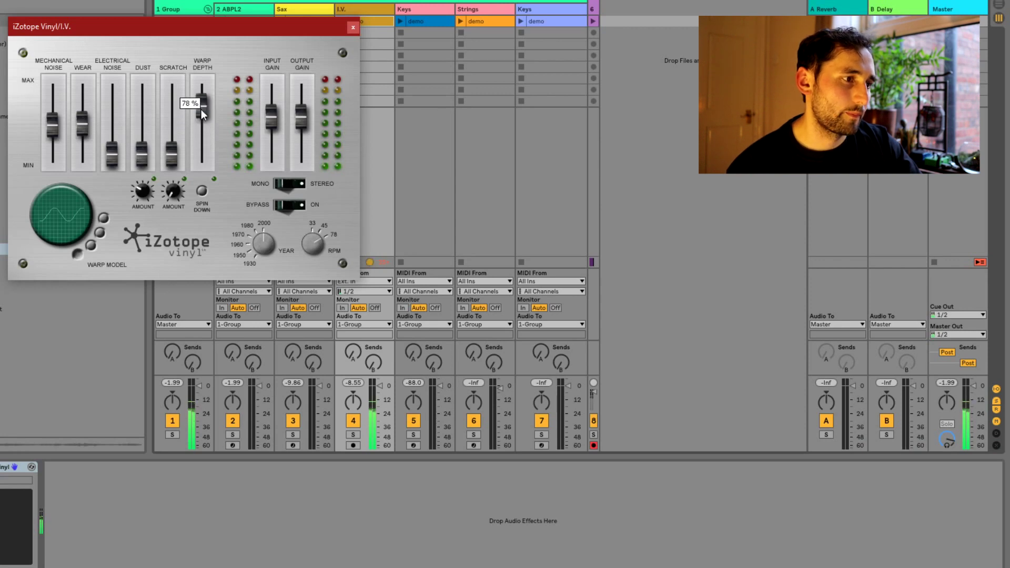
pyautogui.moveTo(201, 110); pyautogui.dragTo(204, 149)
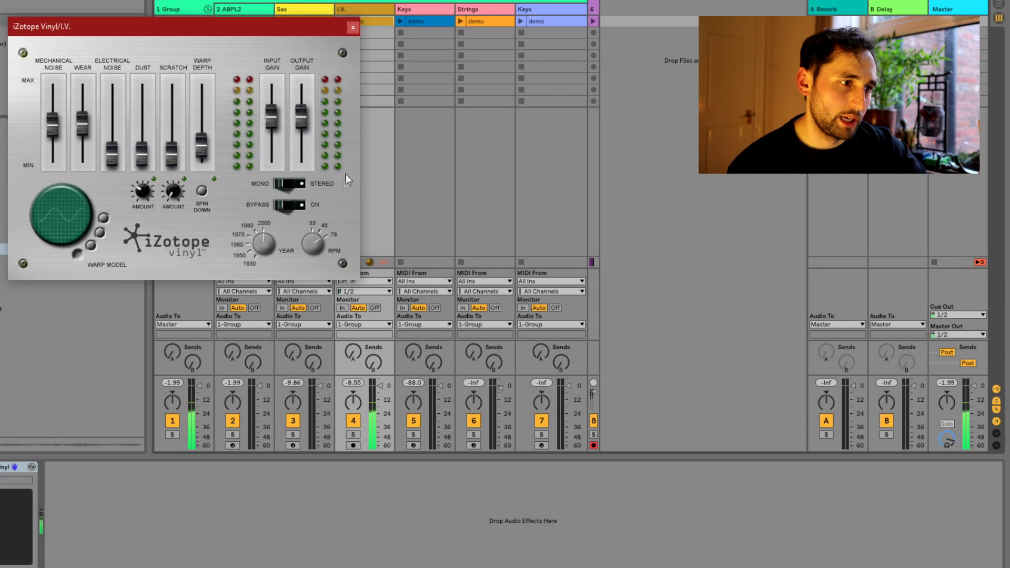
# - Test Vinyl's mono/stereo switch, and raise Warp Depth high once more before lowering it close to the minimum
pyautogui.click(286, 187)
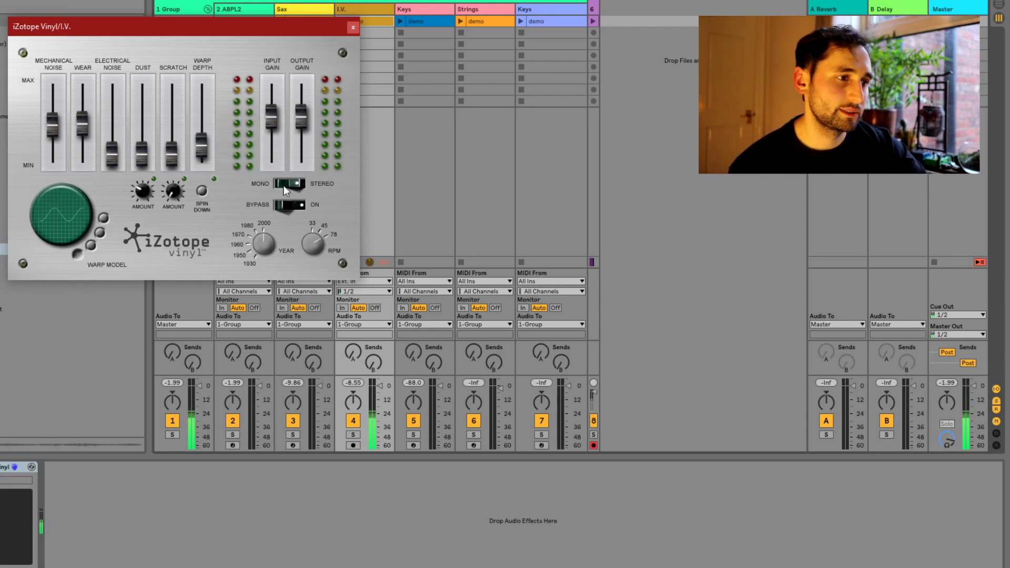
pyautogui.click(281, 261)
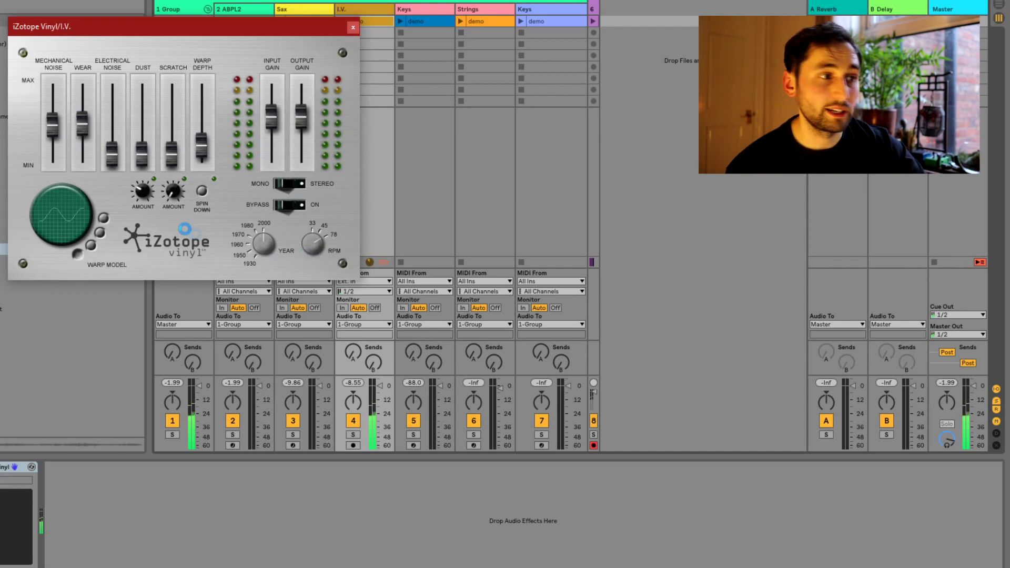
pyautogui.moveTo(203, 145); pyautogui.dragTo(200, 112)
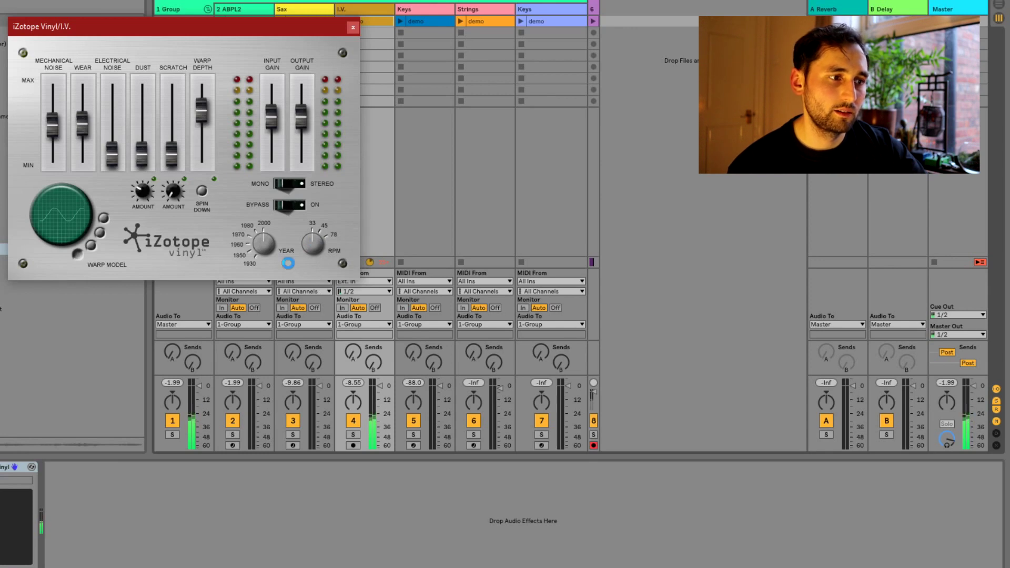
pyautogui.moveTo(202, 108); pyautogui.dragTo(209, 153)
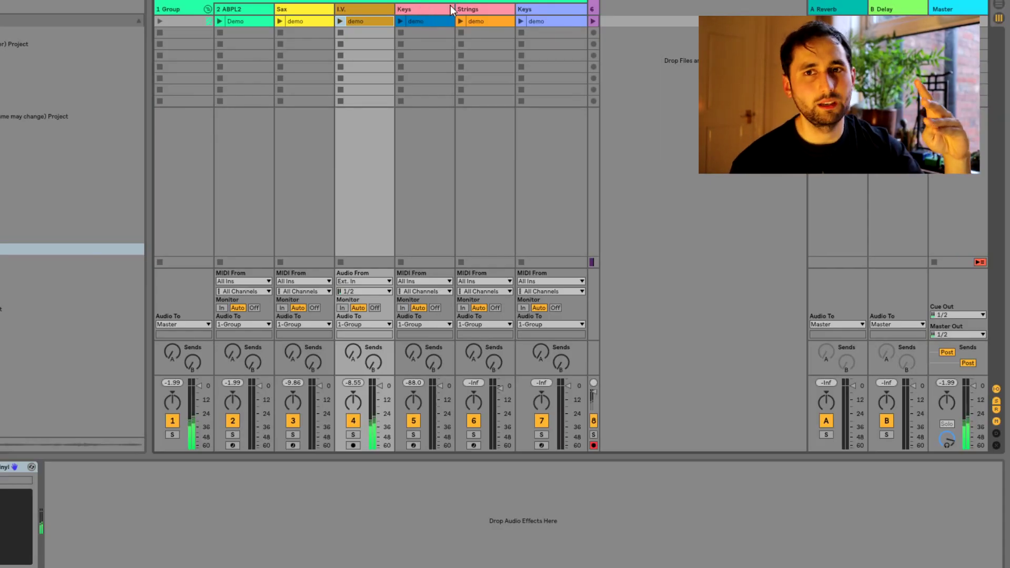
# - Browse the LABS preset library on the pink Keys track from Soft Piano through the Synth Pads
pyautogui.click(450, 10)
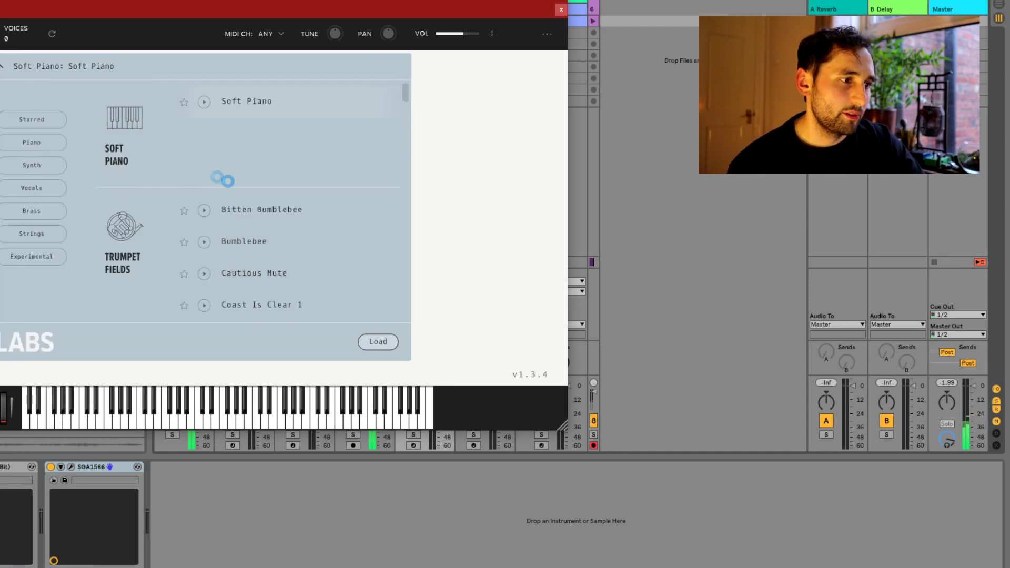
pyautogui.scroll(-4, 233, 189)
pyautogui.scroll(-10, 235, 188)
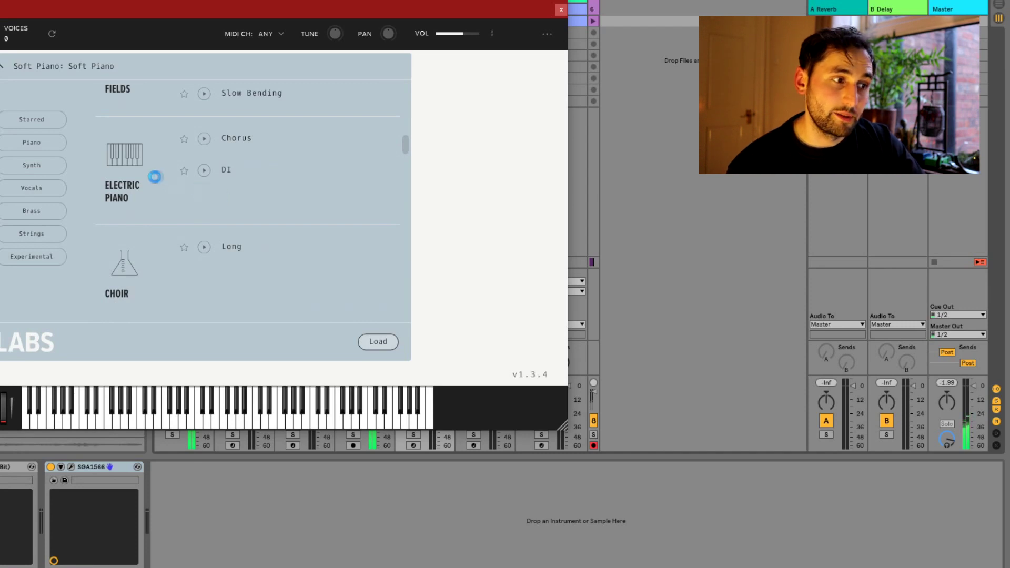
pyautogui.scroll(-6, 261, 181)
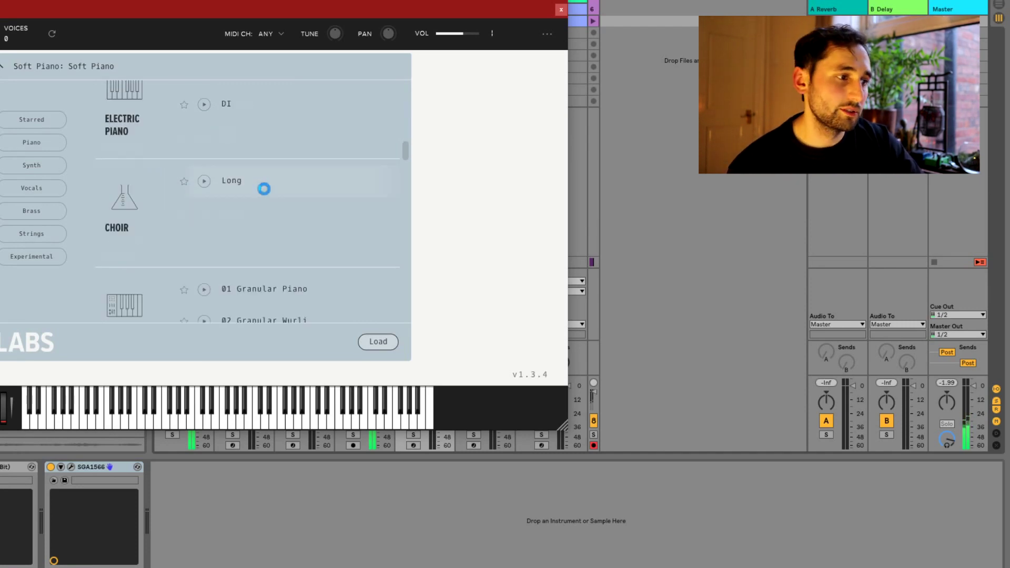
pyautogui.scroll(-8, 258, 172)
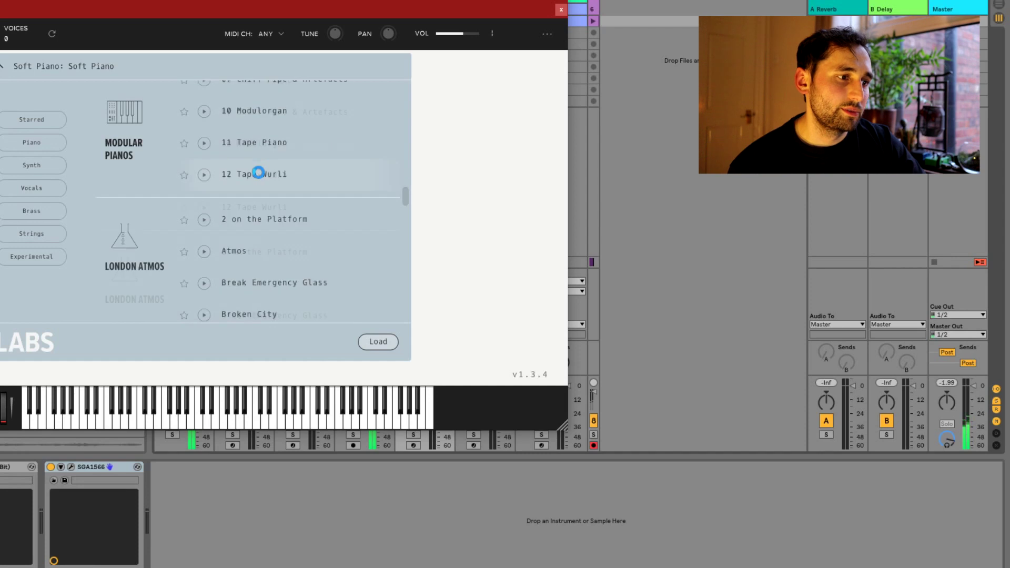
pyautogui.scroll(-2, 258, 172)
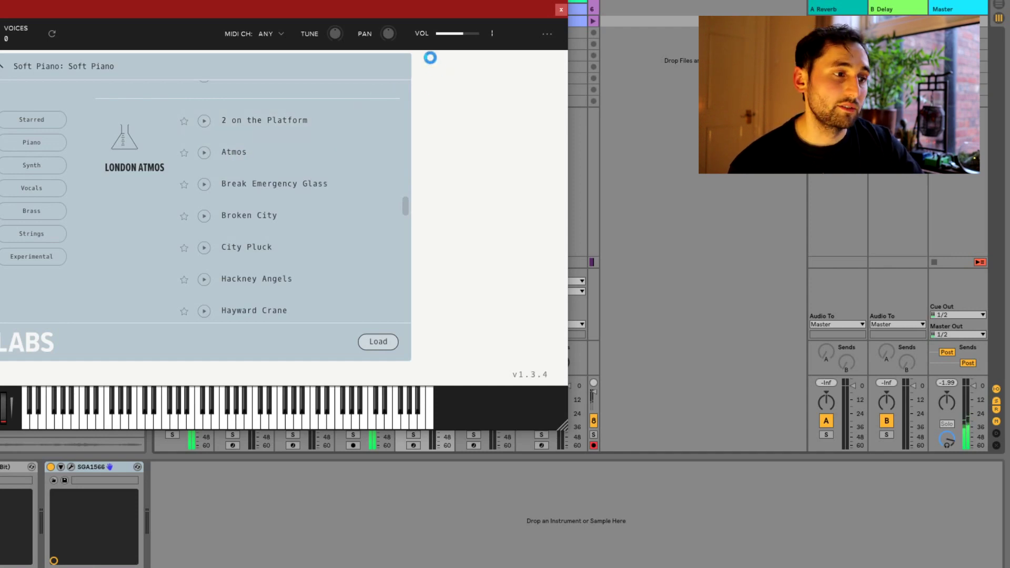
pyautogui.scroll(-3, 273, 218)
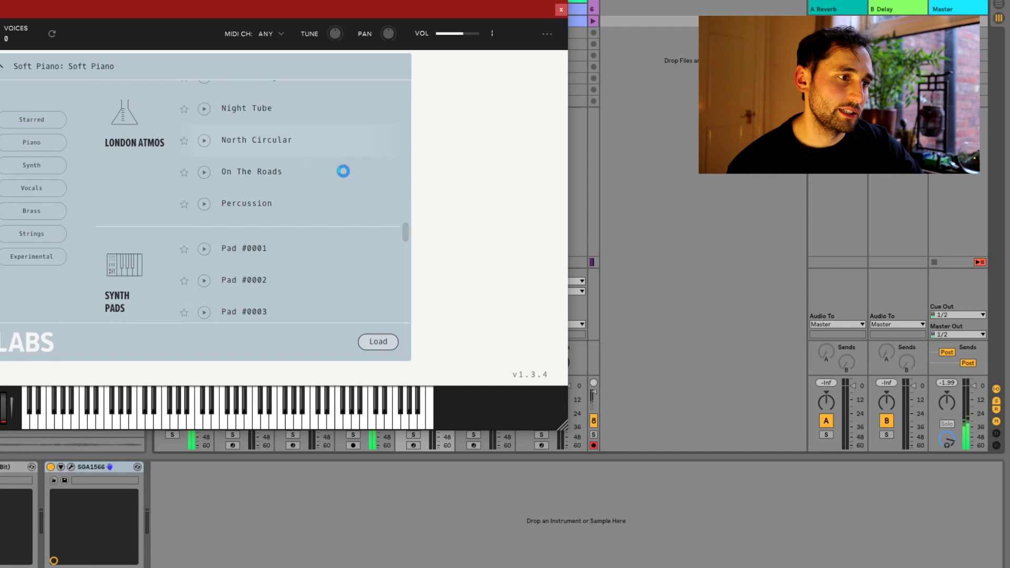
pyautogui.scroll(5, 363, 160)
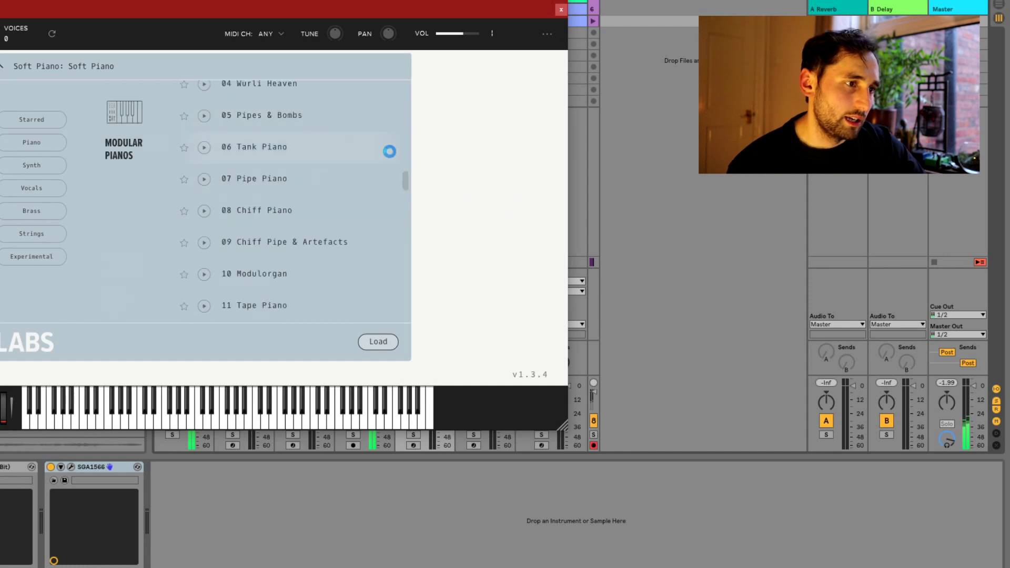
# - Show which effect the Soft Piano's large dial controls in LABS, and close the plugin window
pyautogui.click(560, 10)
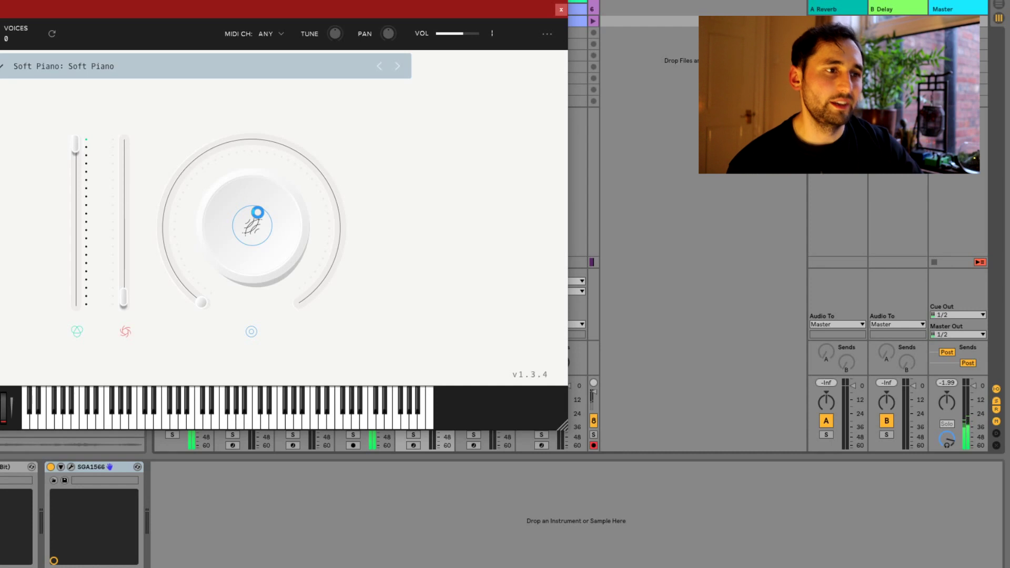
pyautogui.moveTo(222, 139)
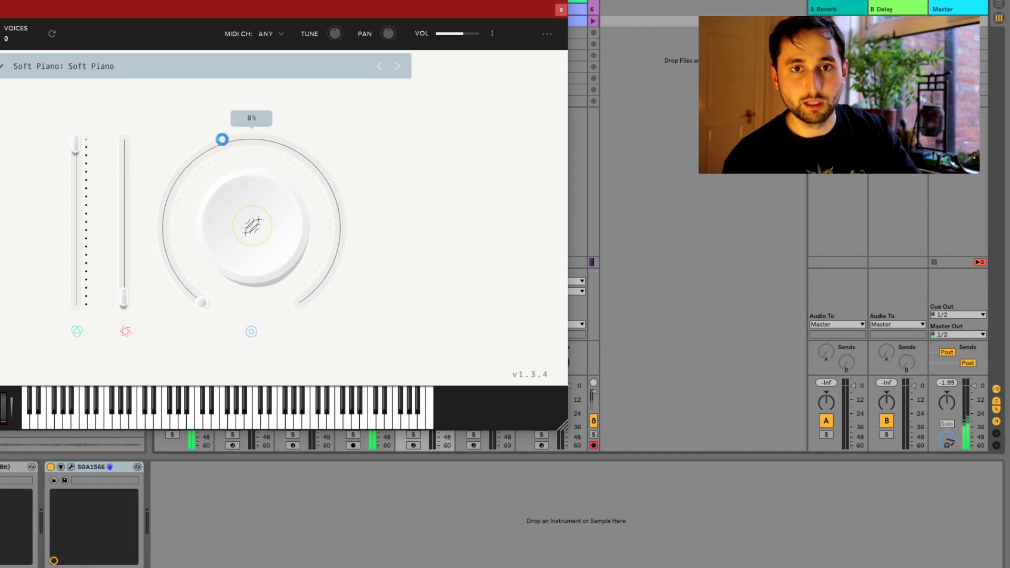
pyautogui.click(252, 213)
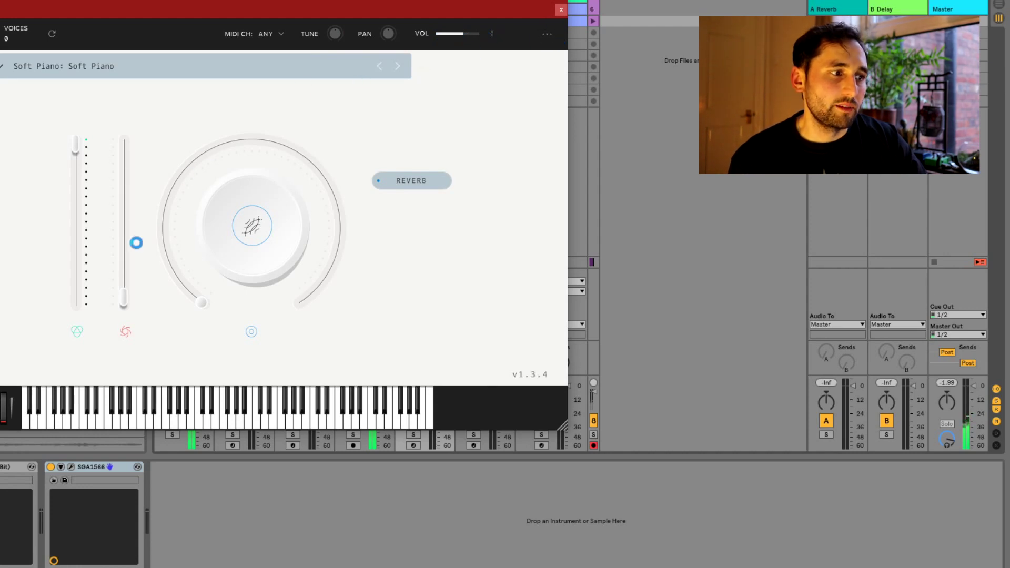
pyautogui.click(559, 7)
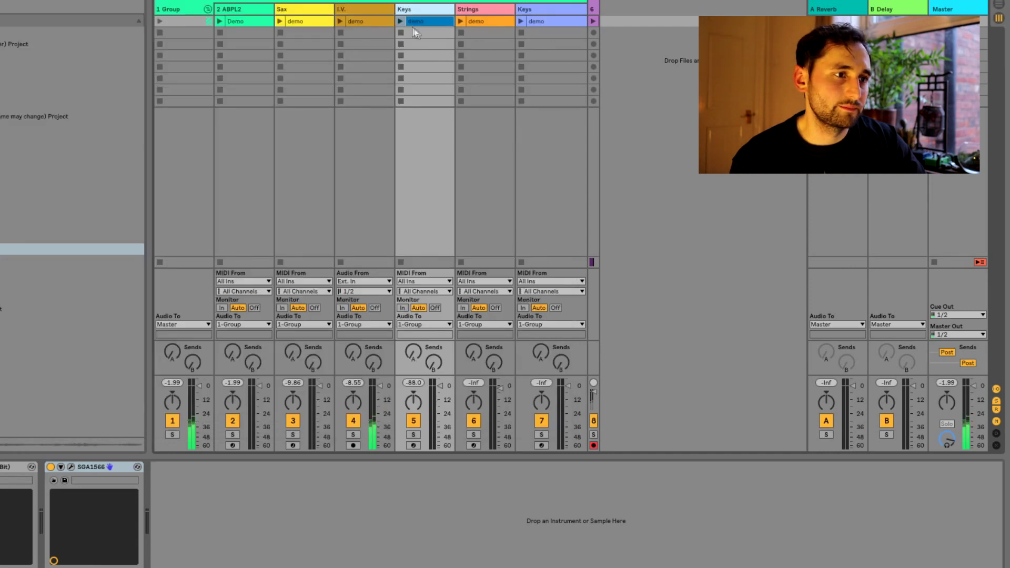
# - Play the pink Keys track's demo clip and compare its sound with the SGA1566 bypassed and active, with the effect's window open
pyautogui.click(399, 22)
pyautogui.click(50, 467)
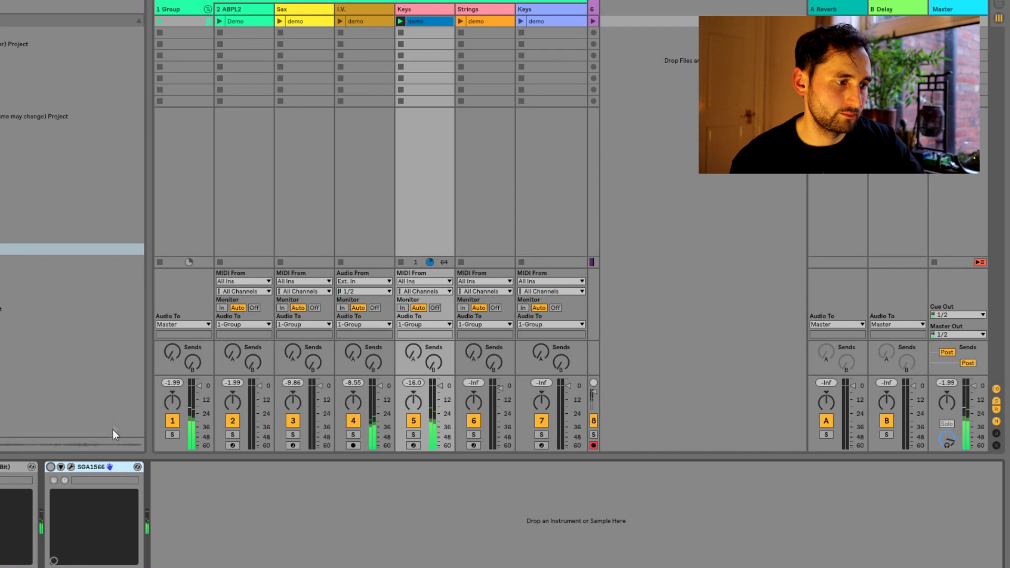
pyautogui.click(71, 466)
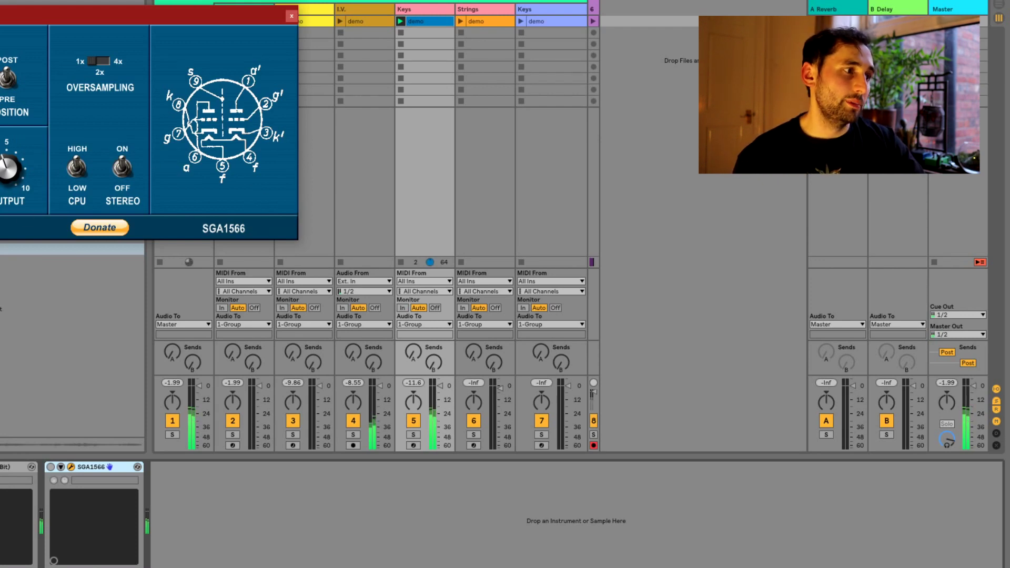
pyautogui.click(51, 467)
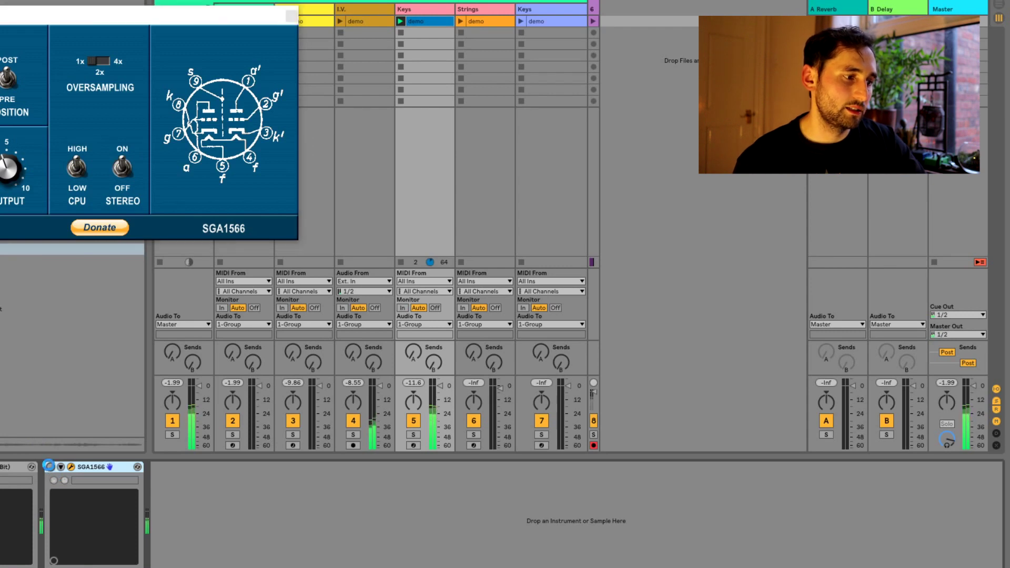
pyautogui.click(51, 467)
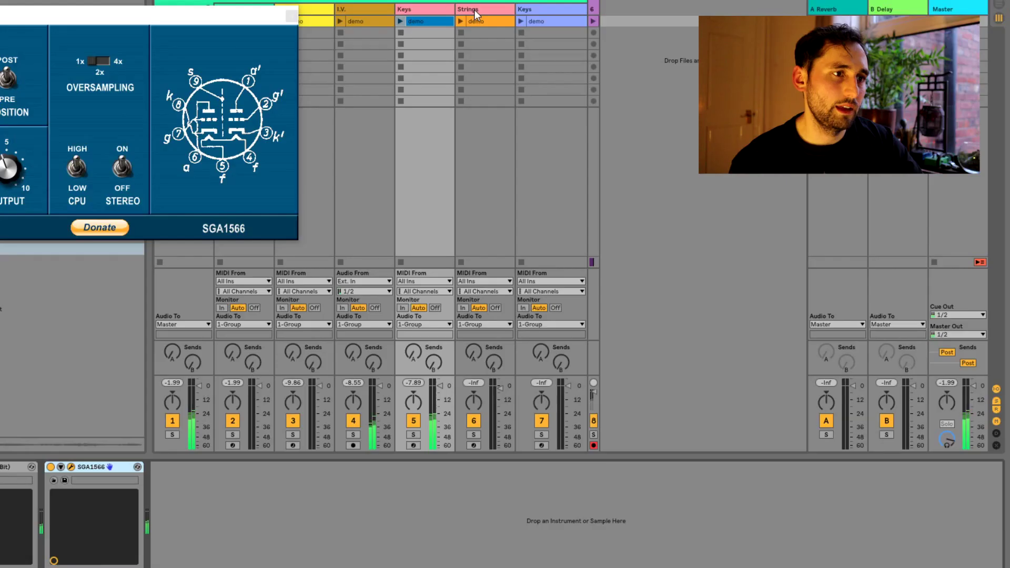
# - Select the Strings track and browse the Synth presets in its LABS instrument, keeping Pad #0003 loaded
pyautogui.click(475, 11)
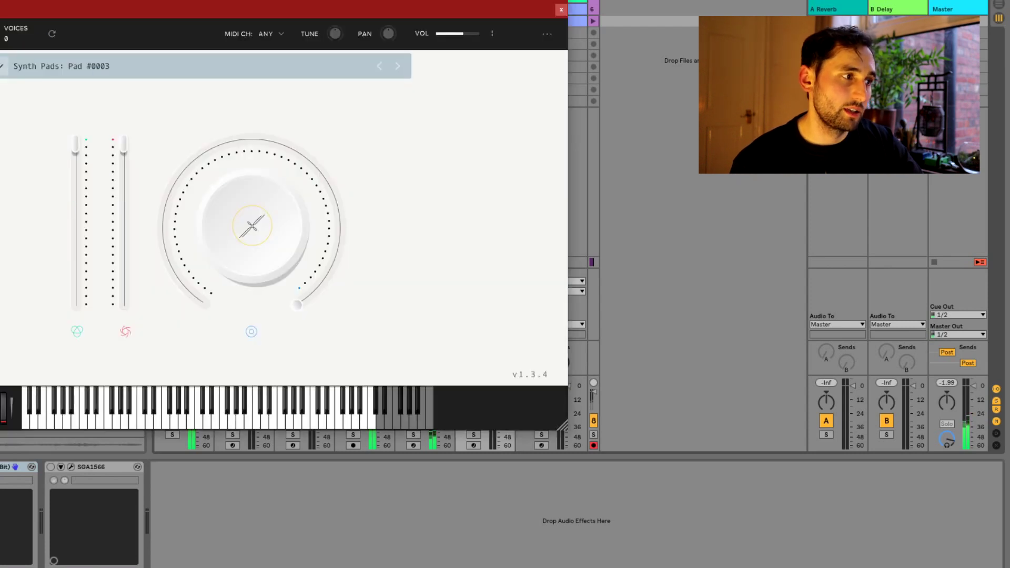
pyautogui.click(16, 66)
pyautogui.click(192, 230)
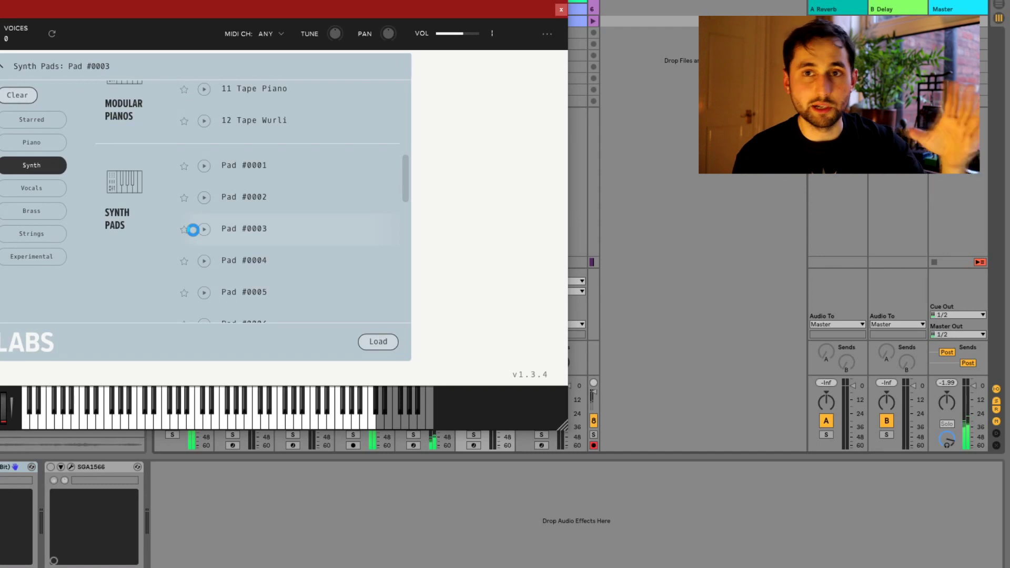
pyautogui.scroll(-8, 263, 194)
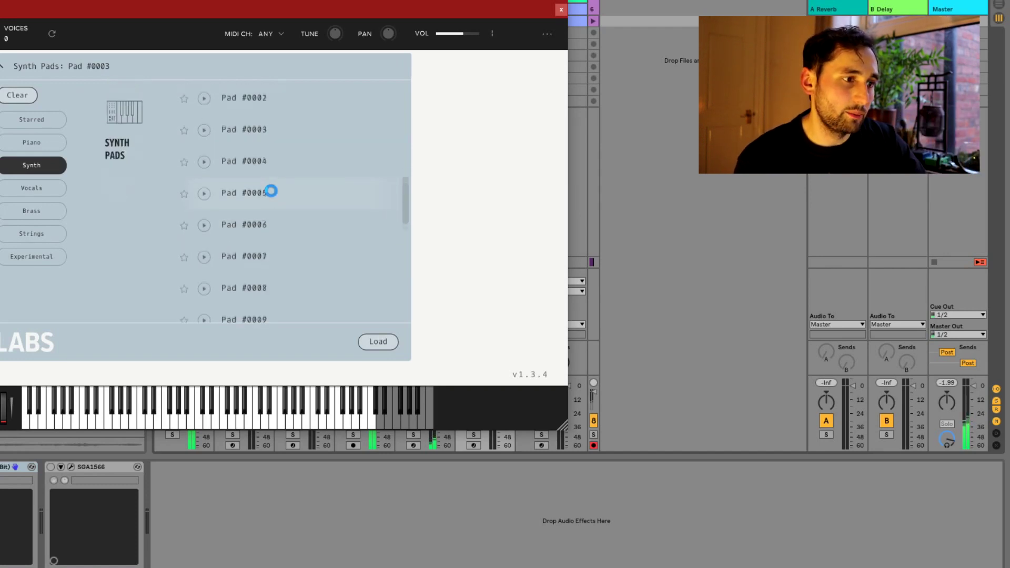
pyautogui.scroll(7, 124, 203)
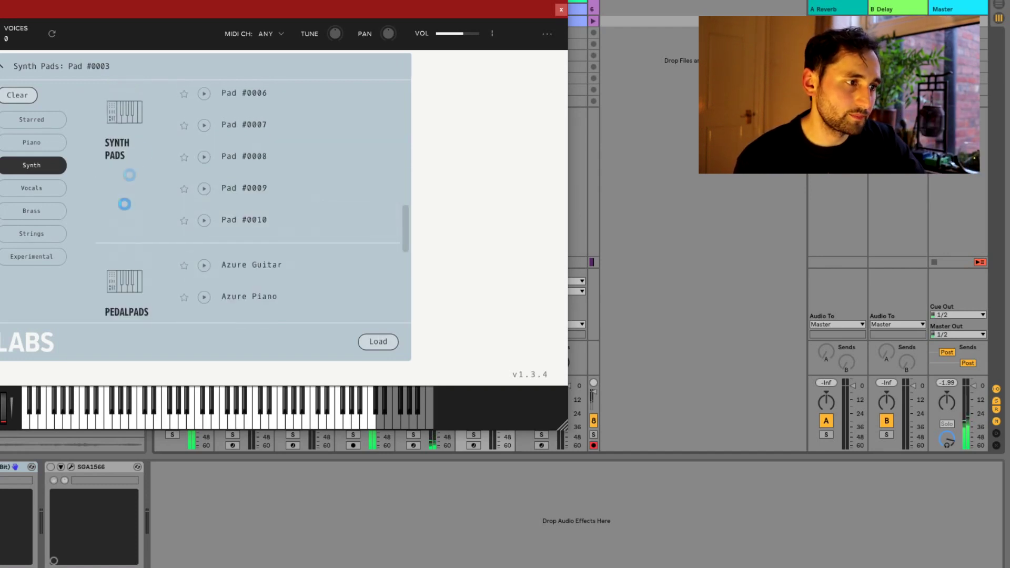
pyautogui.click(534, 178)
# - Show the parameters that Pad #0003's large dial can control in LABS, and close the plugin window
pyautogui.moveTo(261, 228)
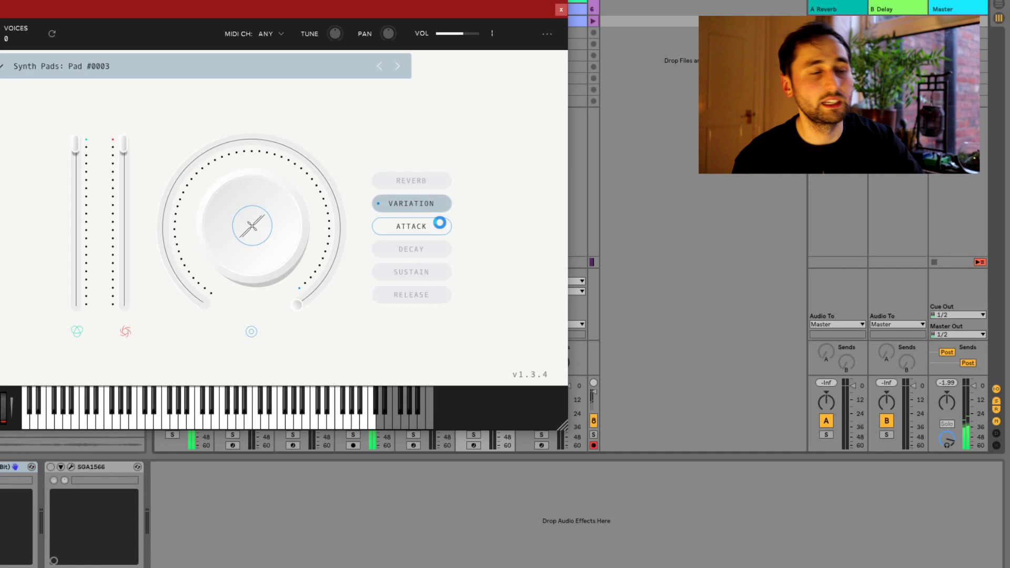
pyautogui.click(216, 497)
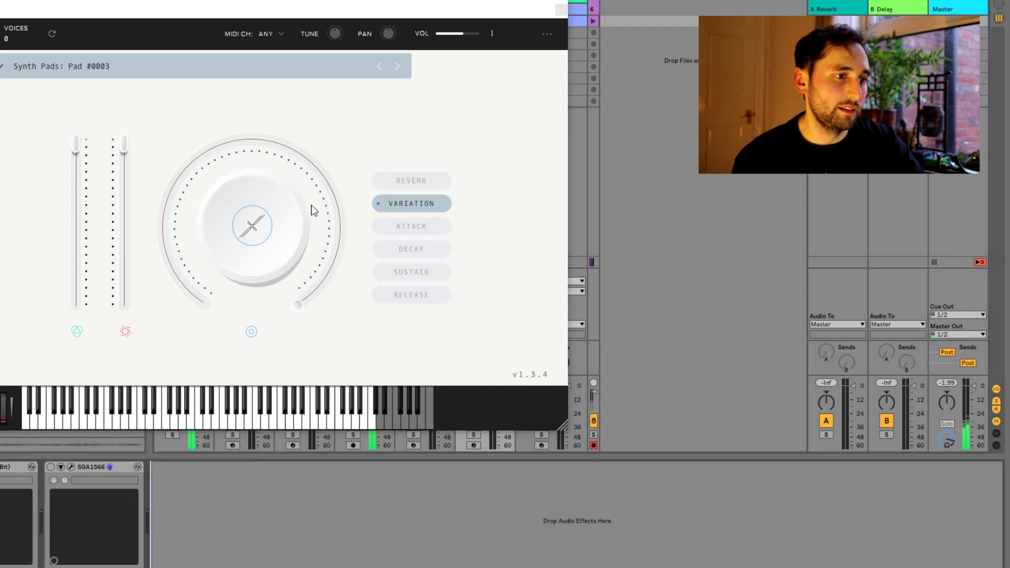
pyautogui.click(561, 10)
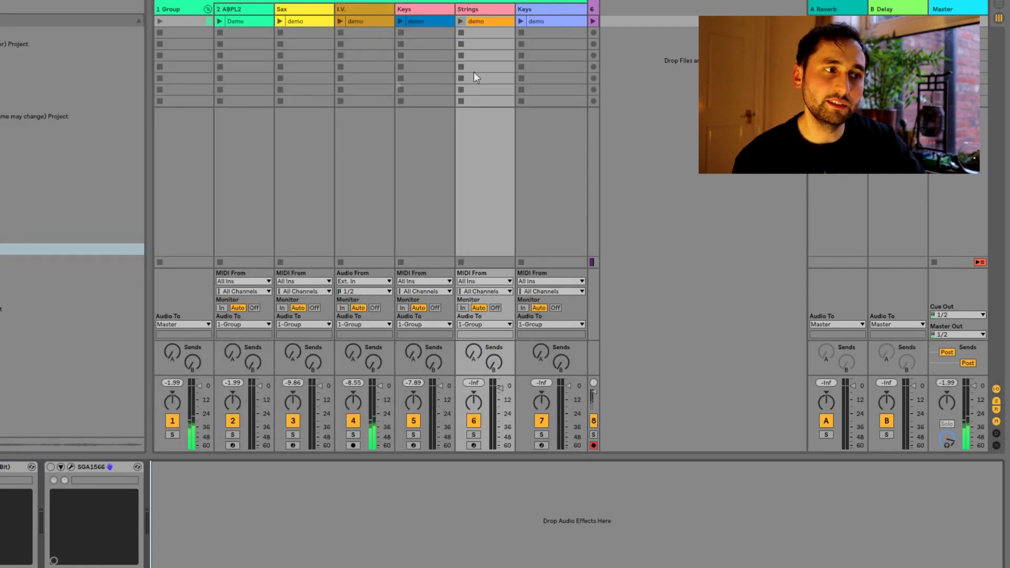
# - Play the Strings demo clip together with the pink Keys clip, close the SGA1566 window, stop the Keys clip and glance at the arrangement
pyautogui.click(460, 21)
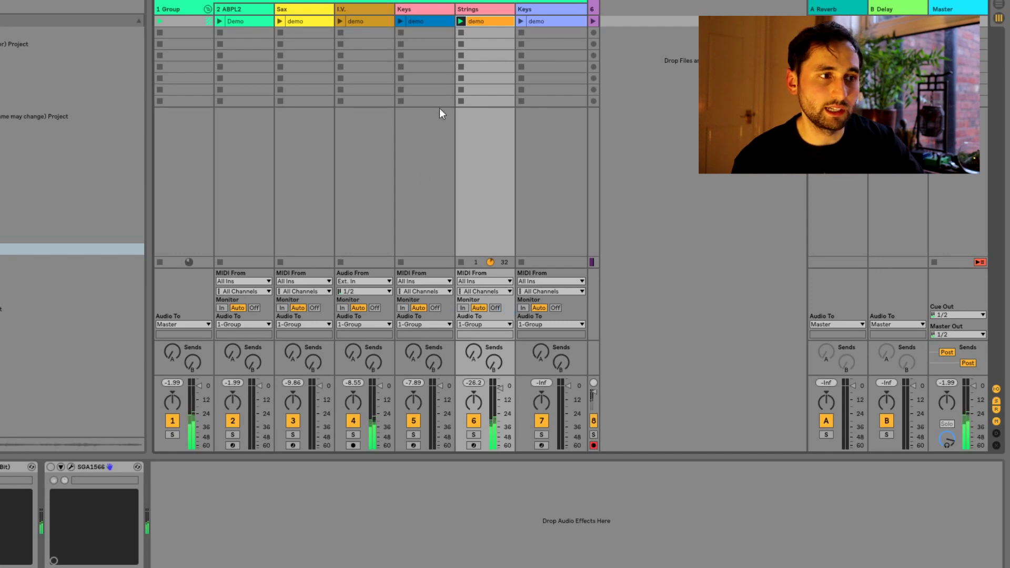
pyautogui.click(400, 20)
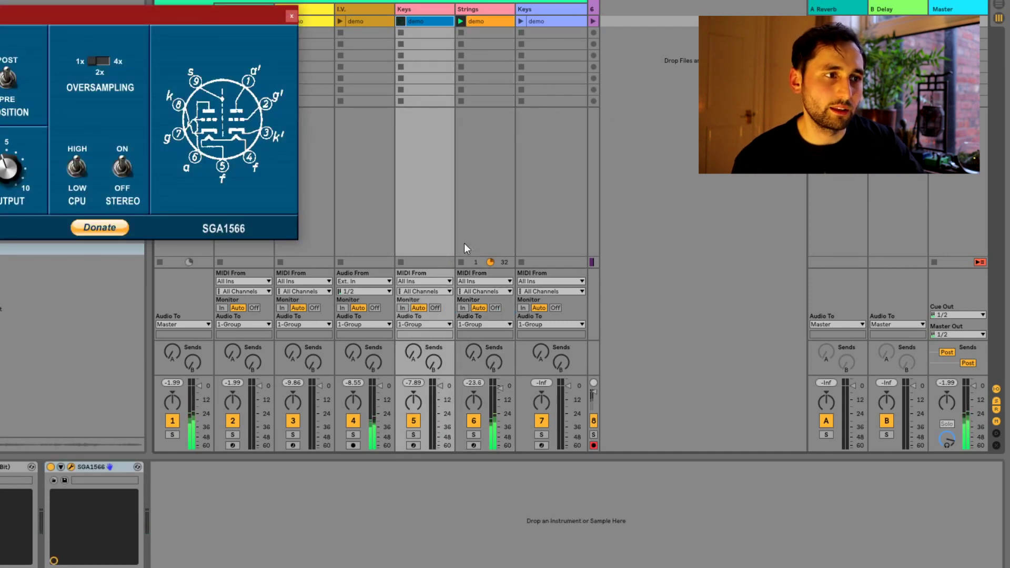
pyautogui.click(292, 18)
pyautogui.click(400, 262)
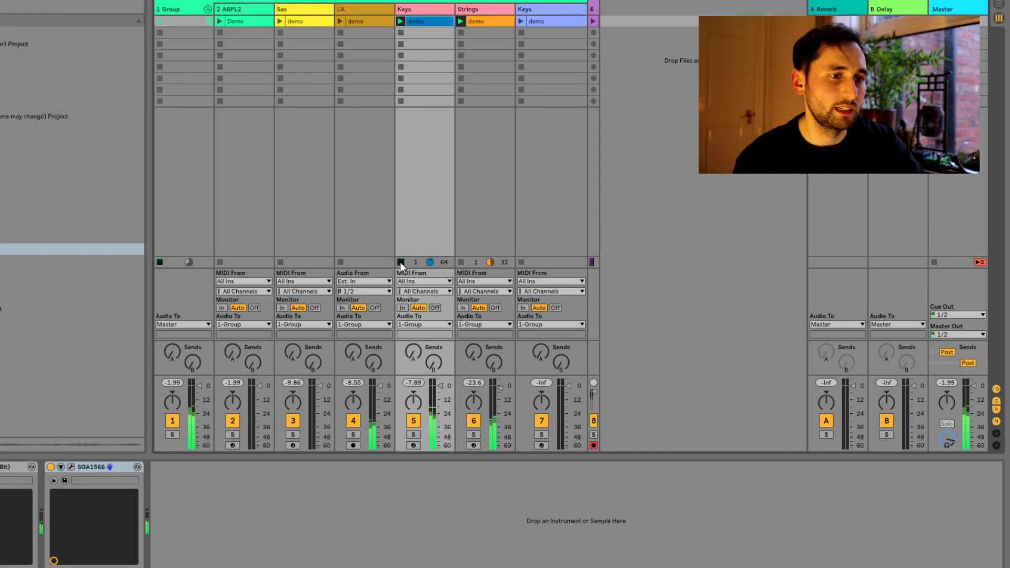
pyautogui.press('Tab')
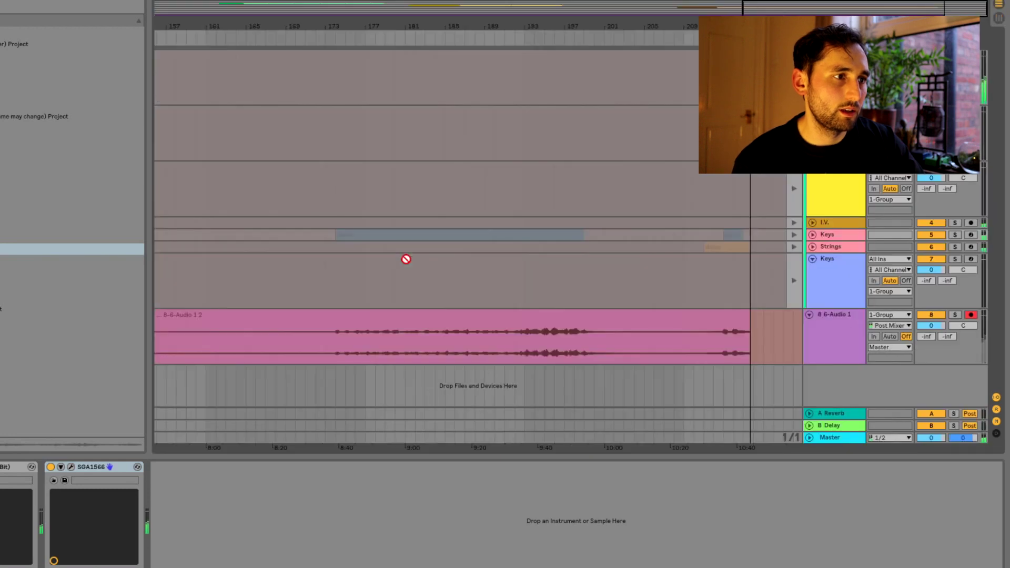
pyautogui.press('Tab')
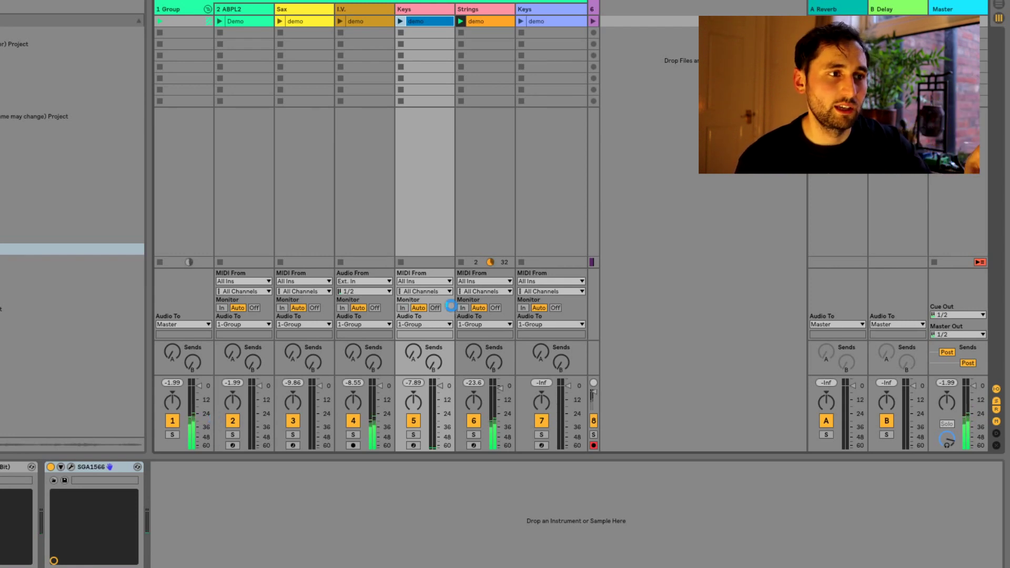
# - Present the Hybrid Keys instrument with the Atmospheric preset on the blue Keys track, and close its Kontakt window
pyautogui.click(500, 10)
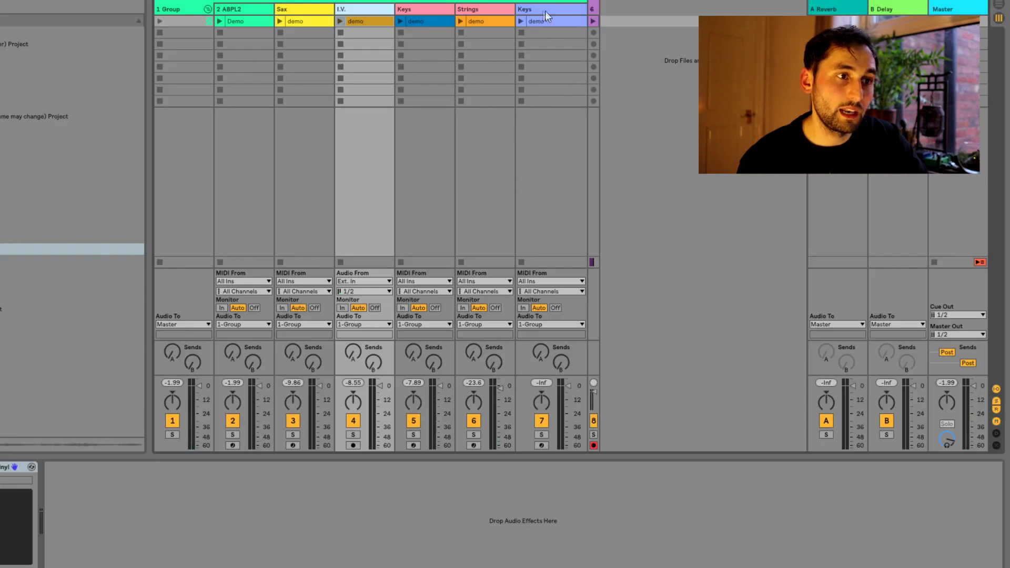
pyautogui.click(545, 11)
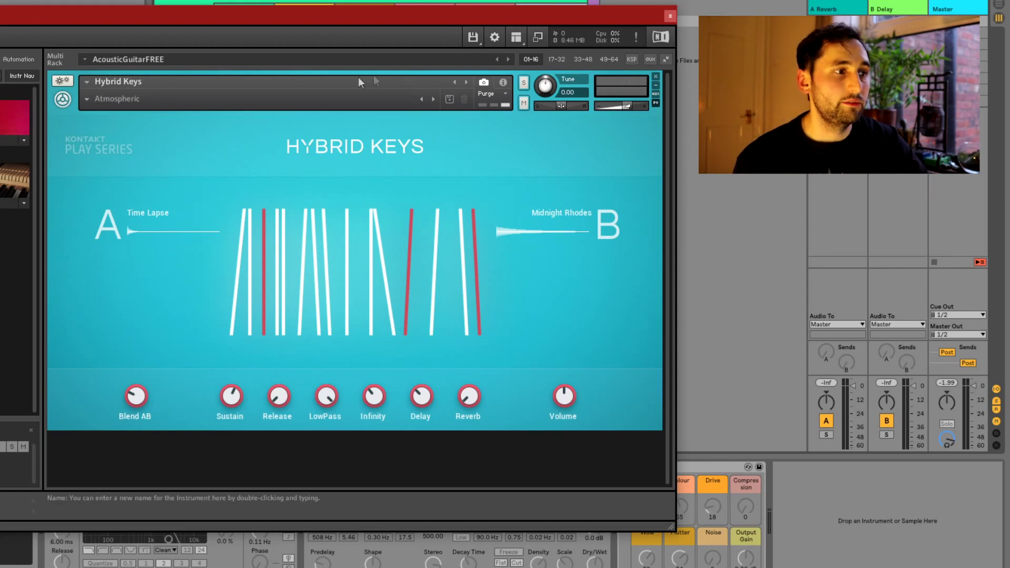
pyautogui.click(75, 112)
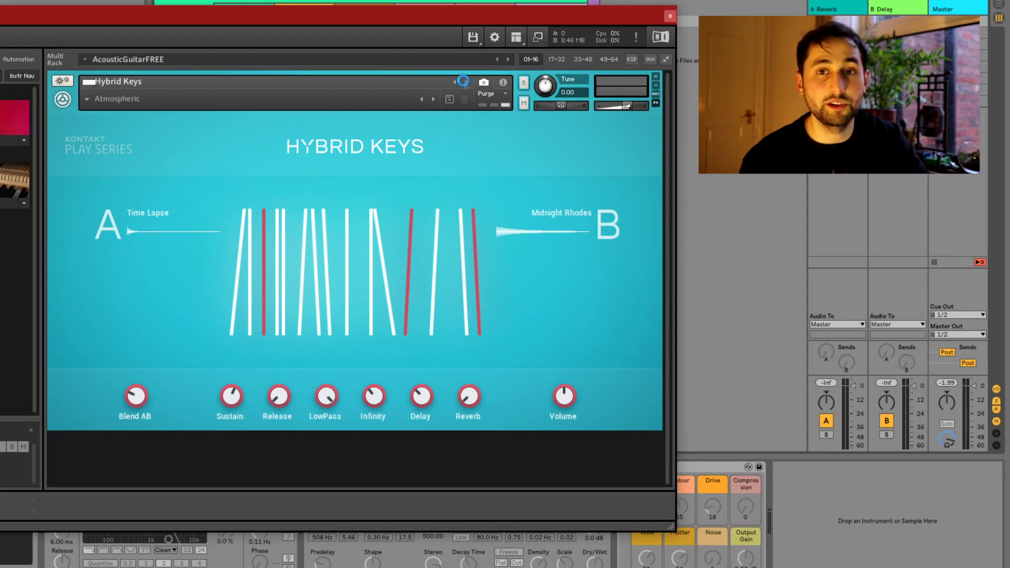
pyautogui.click(670, 17)
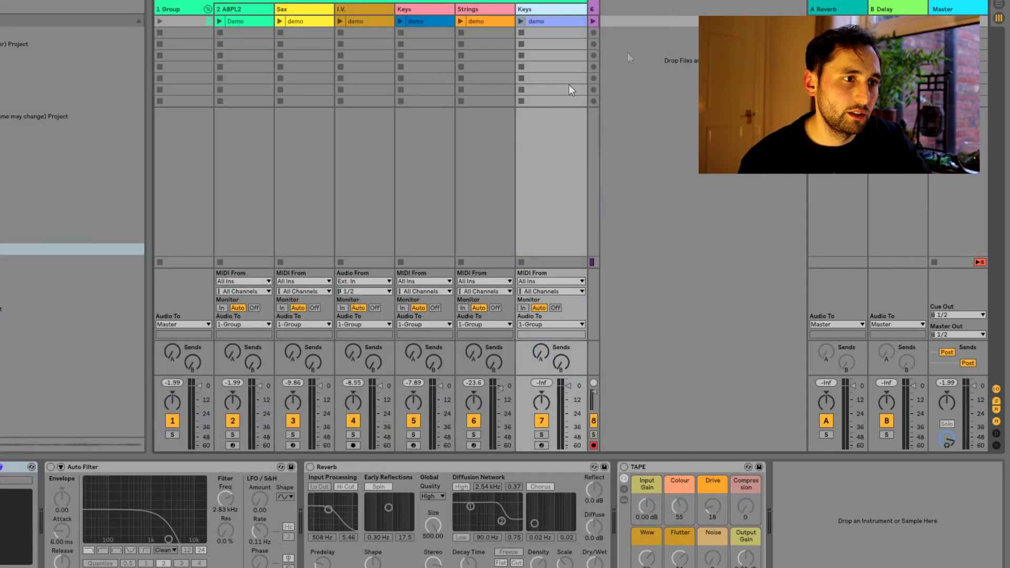
# - Play the blue Keys track's demo clip, raise Hybrid Keys' Blend AB slightly and lower its LowPass cutoff
pyautogui.click(521, 21)
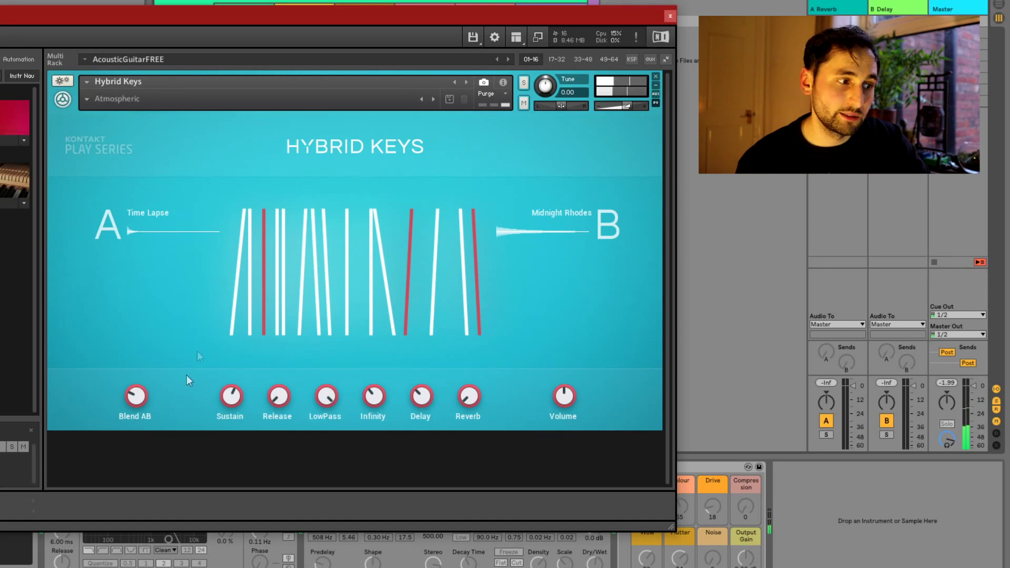
pyautogui.moveTo(138, 399)
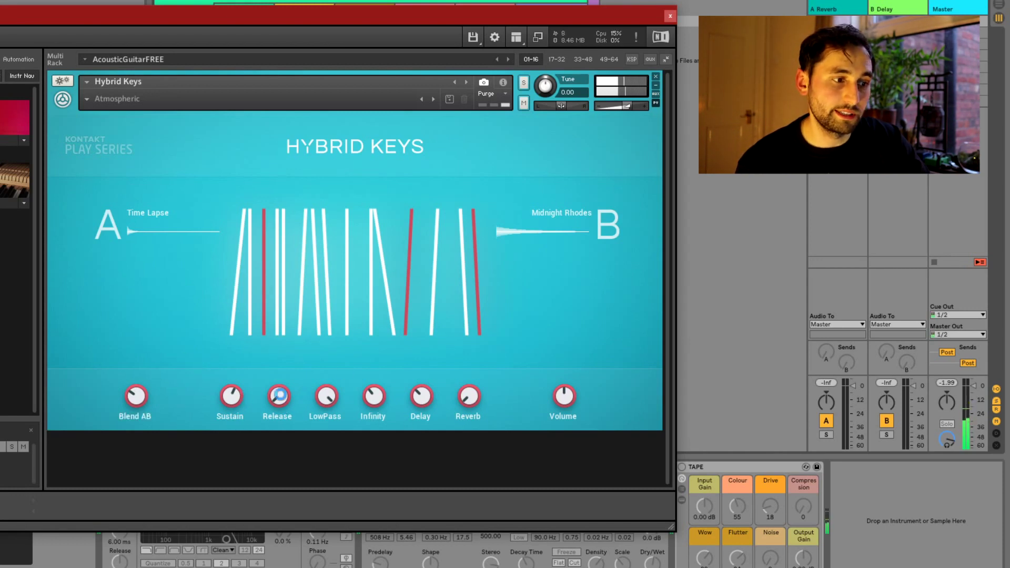
pyautogui.moveTo(326, 410)
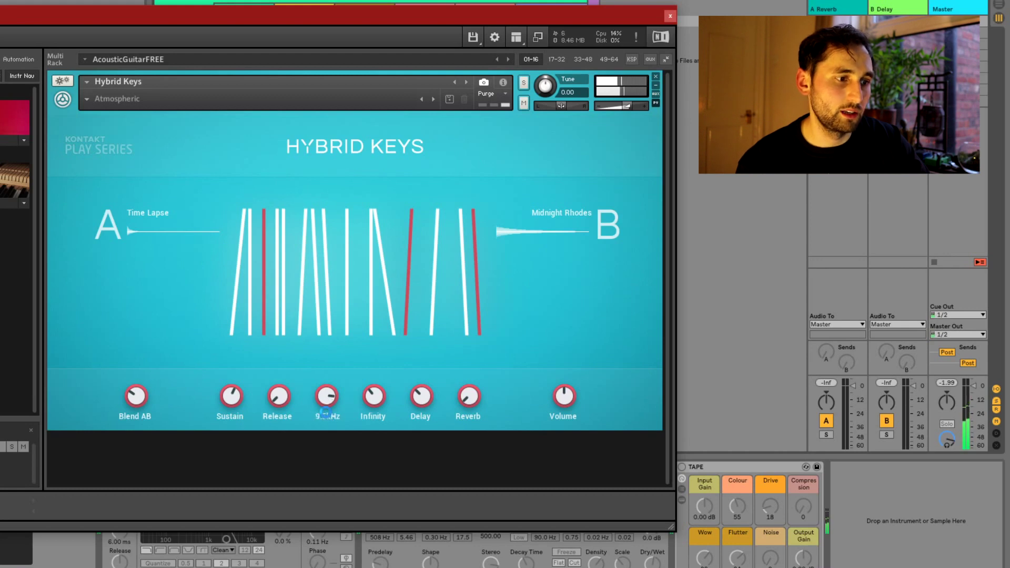
pyautogui.moveTo(326, 411); pyautogui.dragTo(326, 416)
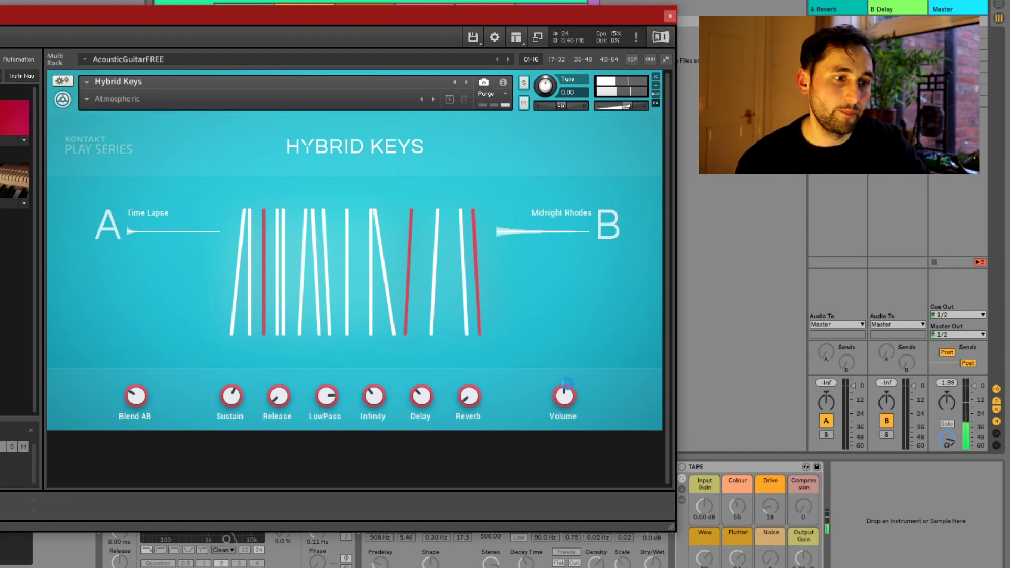
# - Close the Hybrid Keys window and enable the Auto Filter and Reverb devices on the blue Keys track
pyautogui.click(671, 14)
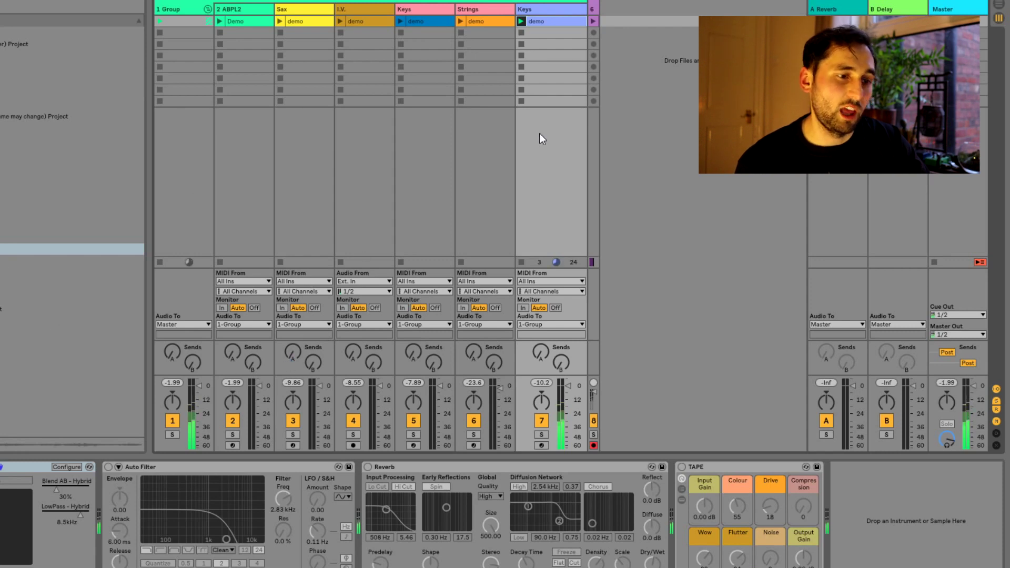
pyautogui.click(107, 468)
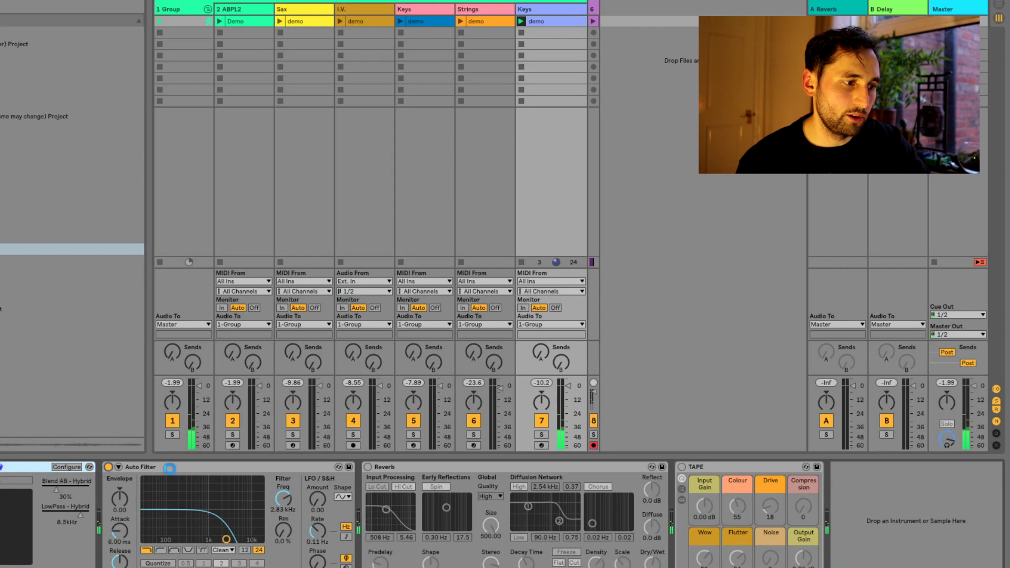
pyautogui.click(368, 467)
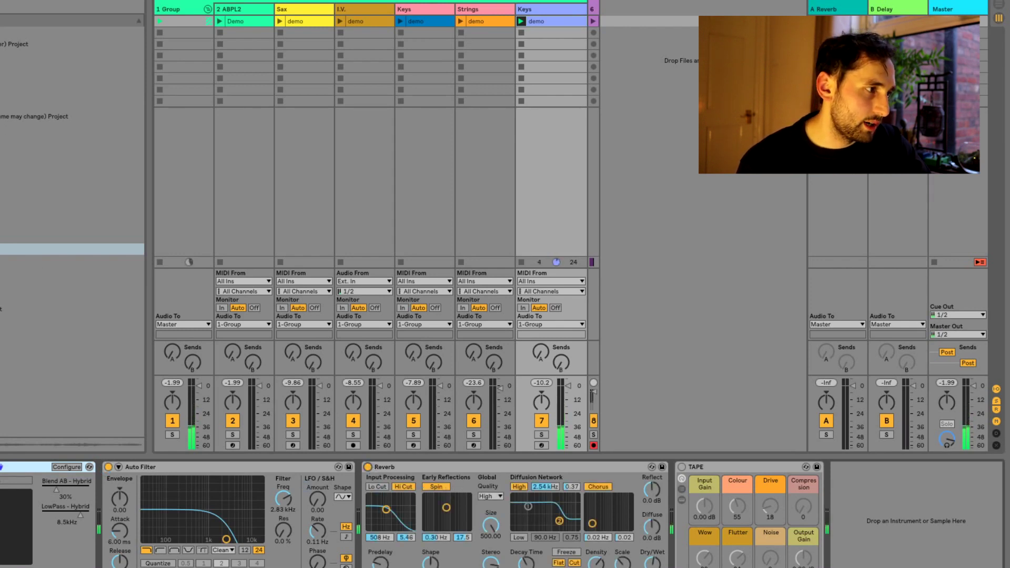
# - Add iZotope Vinyl after TAPE on the blue Keys track, raise its Warp Depth and Scratch slightly, and close its window
pyautogui.click(63, 322)
pyautogui.click(63, 273)
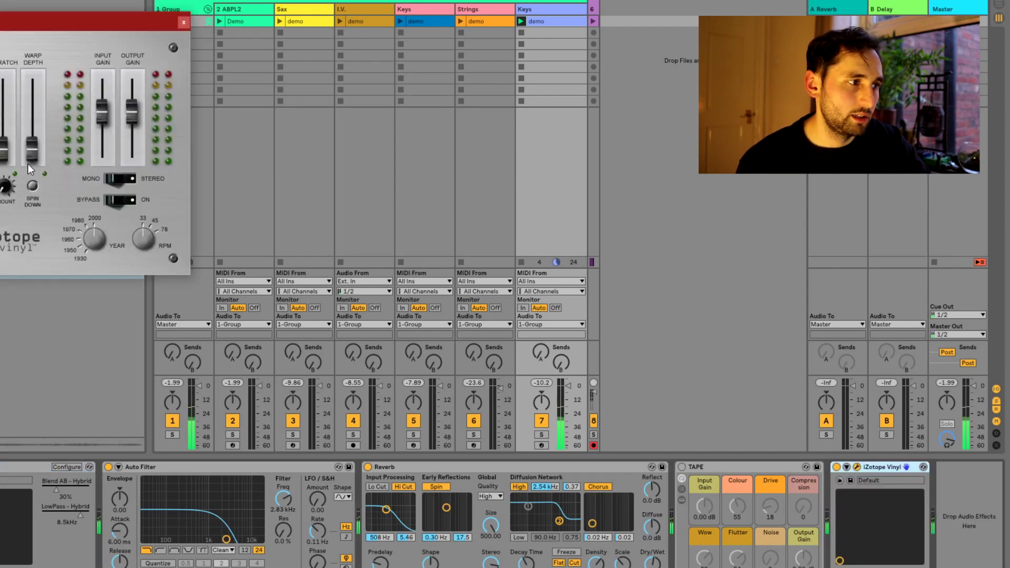
pyautogui.moveTo(13, 138); pyautogui.dragTo(7, 122)
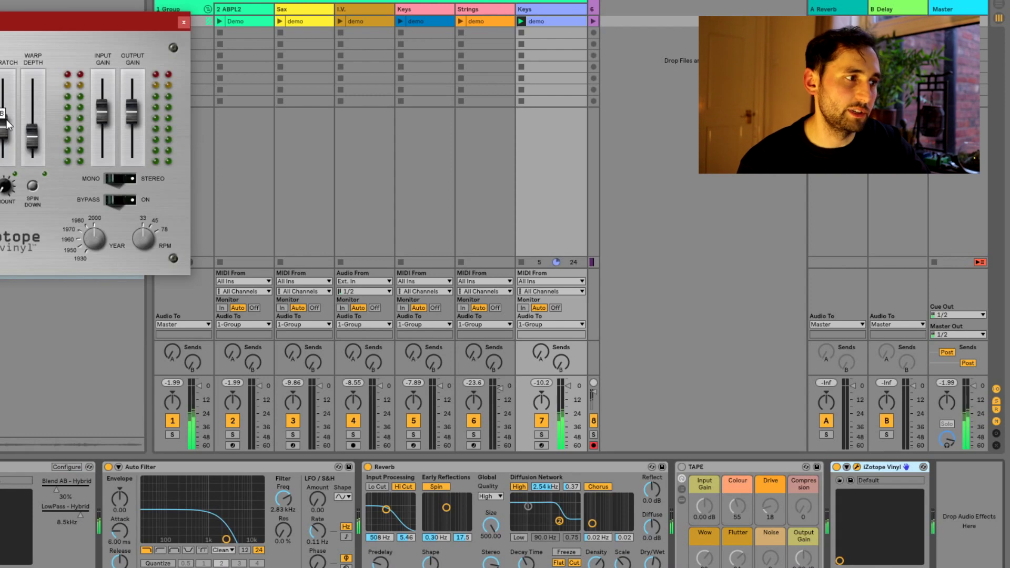
pyautogui.click(184, 23)
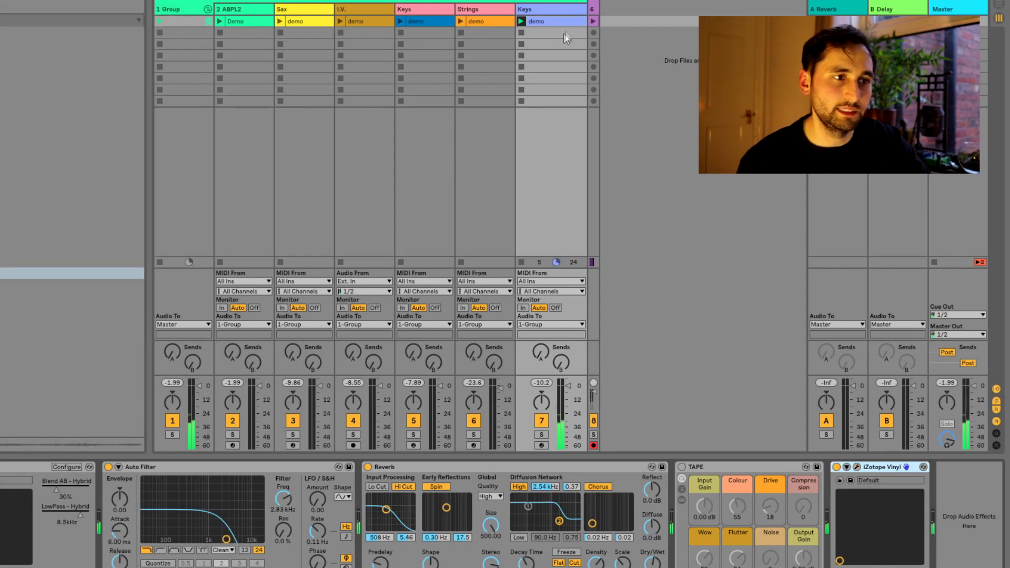